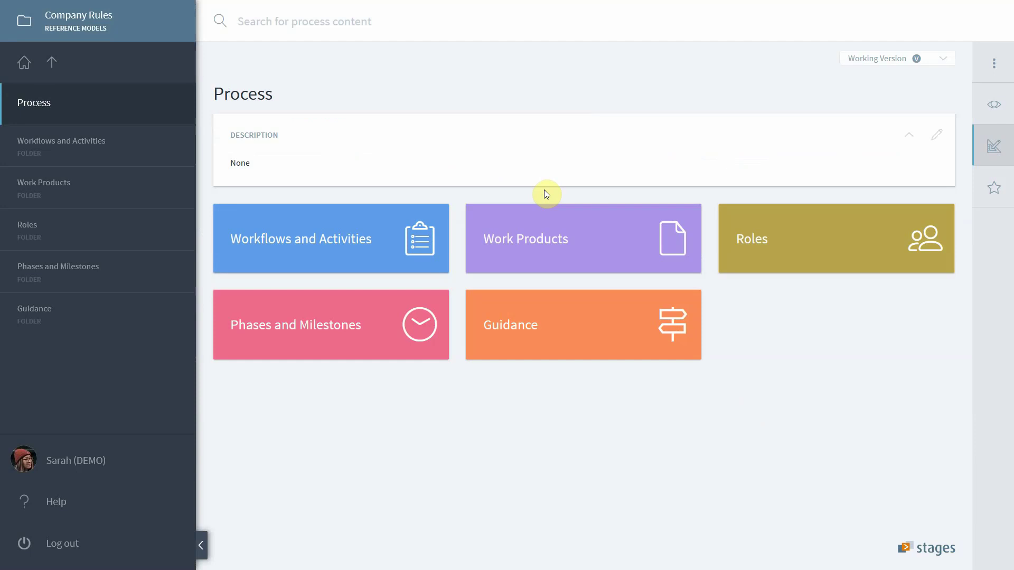
- In the workspace's management settings, set the metamodel to Metamodel for TTO-processes Version 2 and the process kind to Reference model
left_click(23, 62)
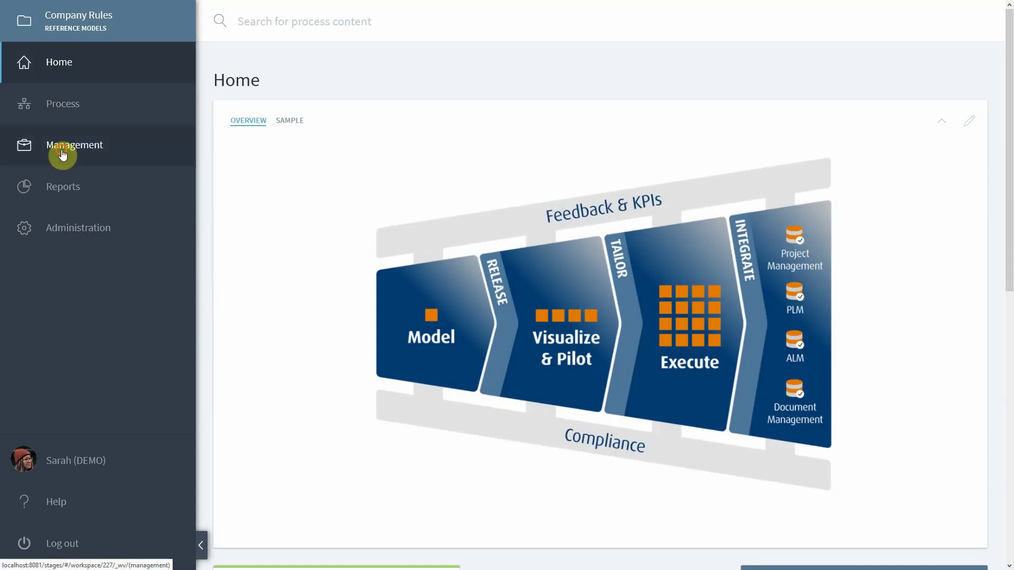
left_click(63, 153)
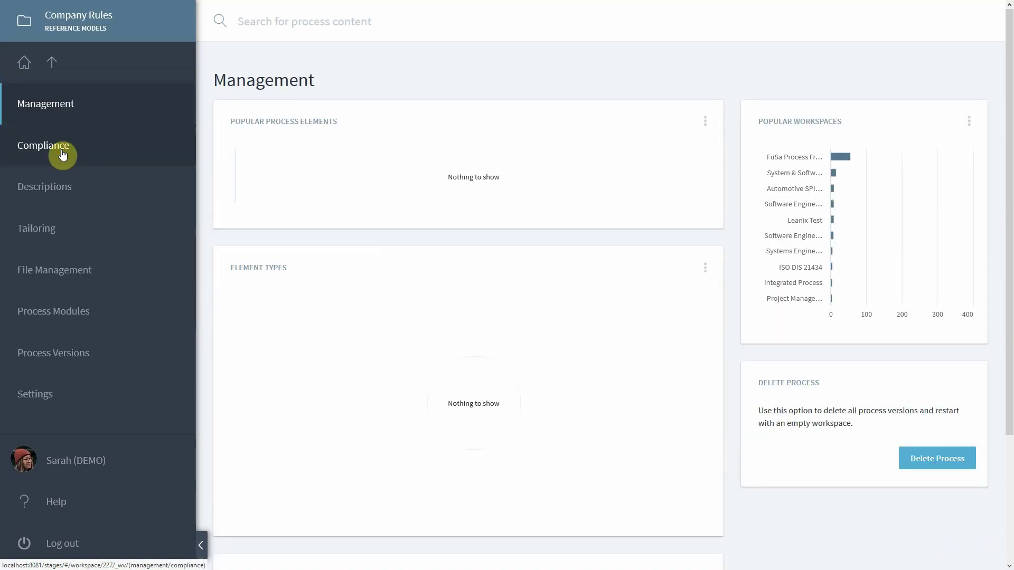
left_click(59, 404)
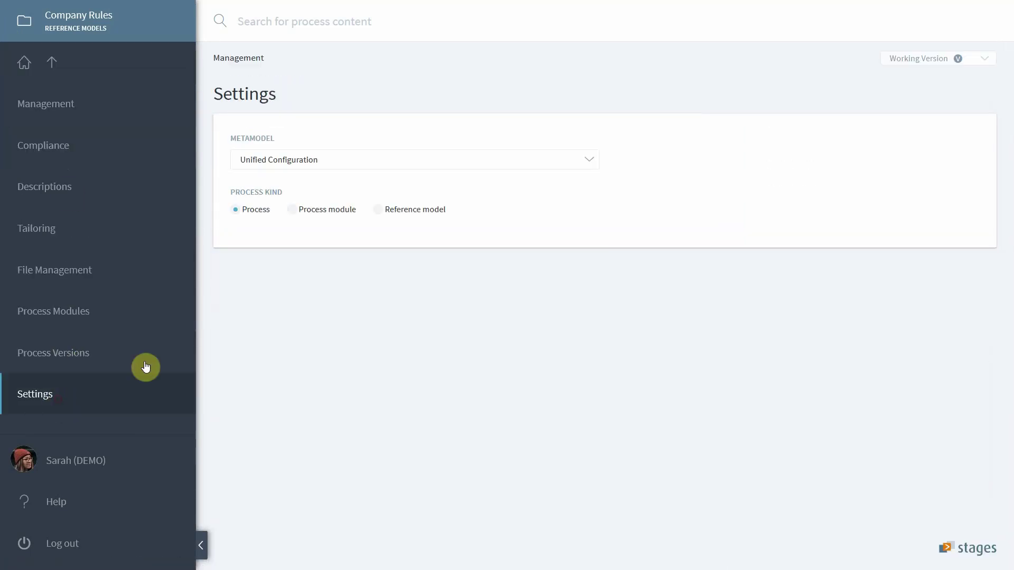
left_click(588, 161)
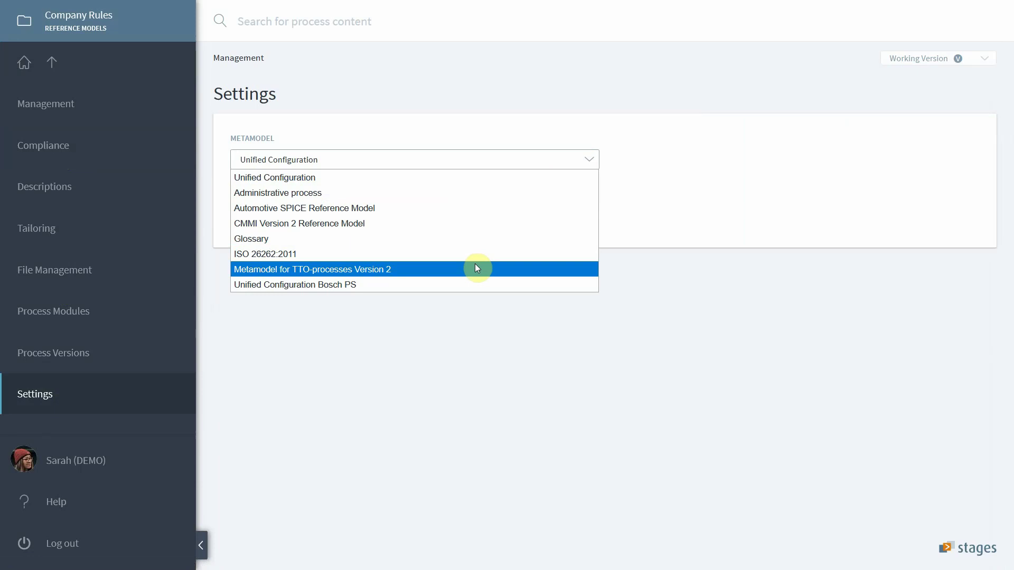
left_click(477, 268)
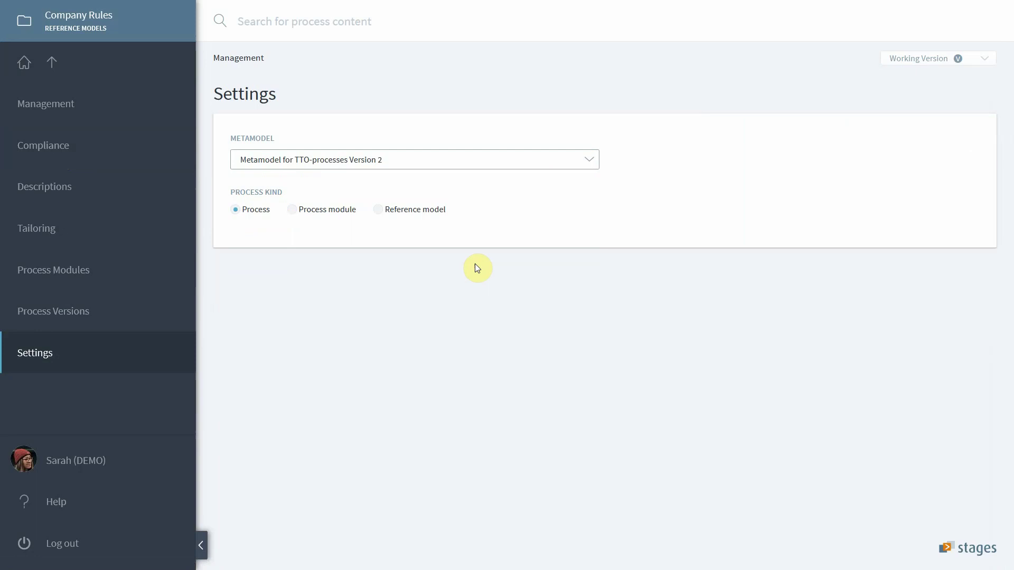
left_click(380, 212)
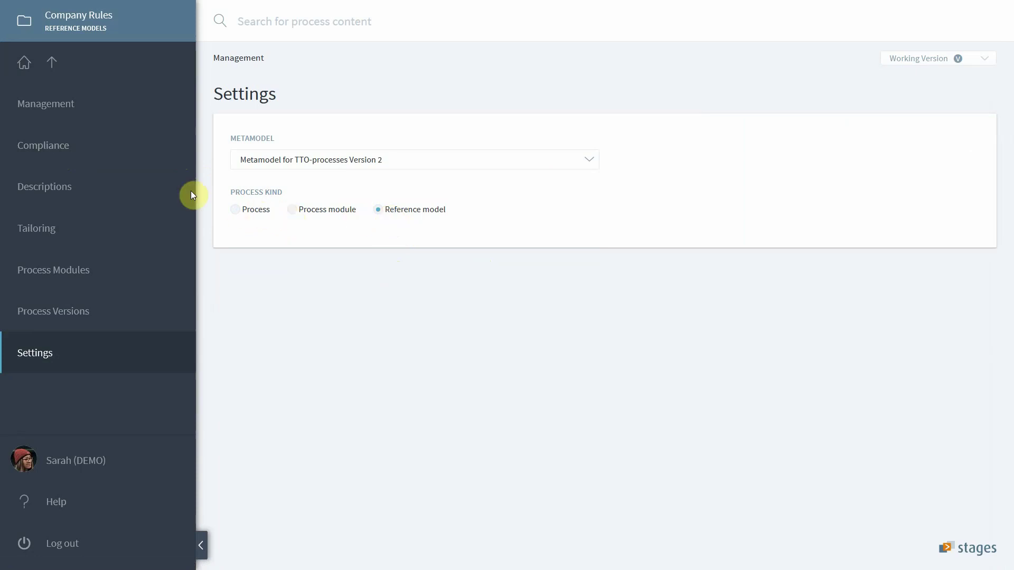
- Add a chapter named Rules to the Chapters folder of the Company Rules process
left_click(23, 63)
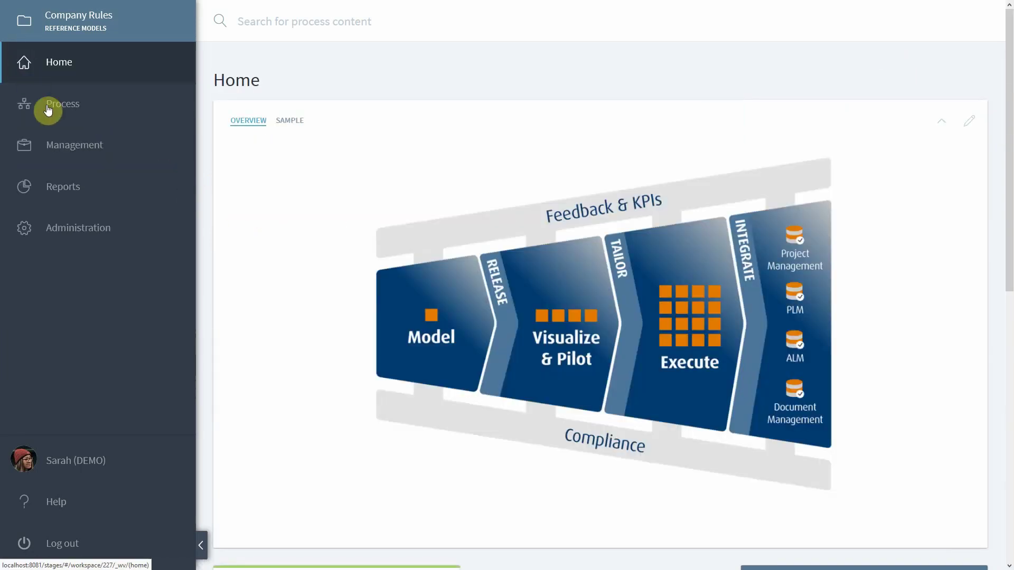
left_click(49, 112)
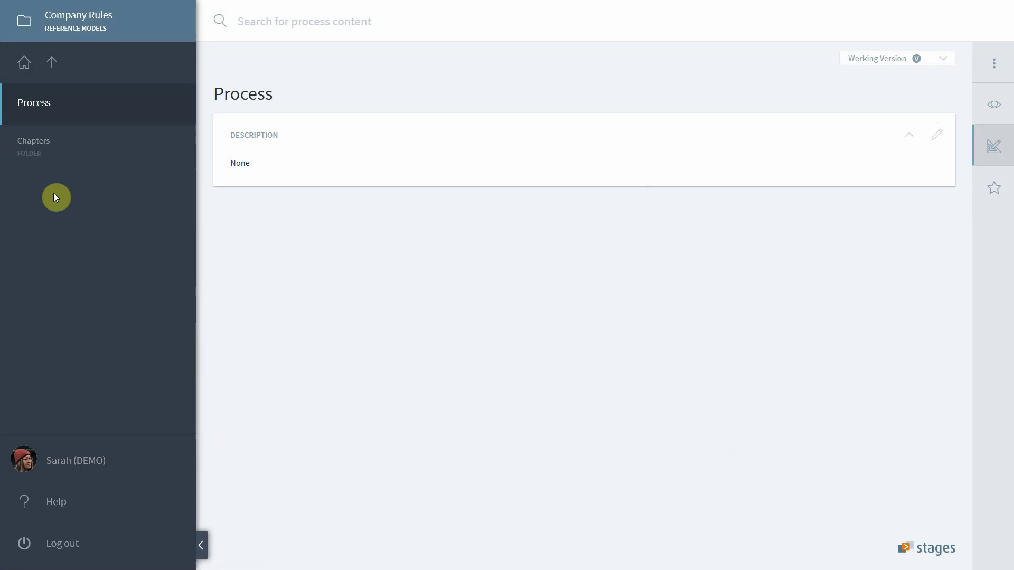
left_click(66, 157)
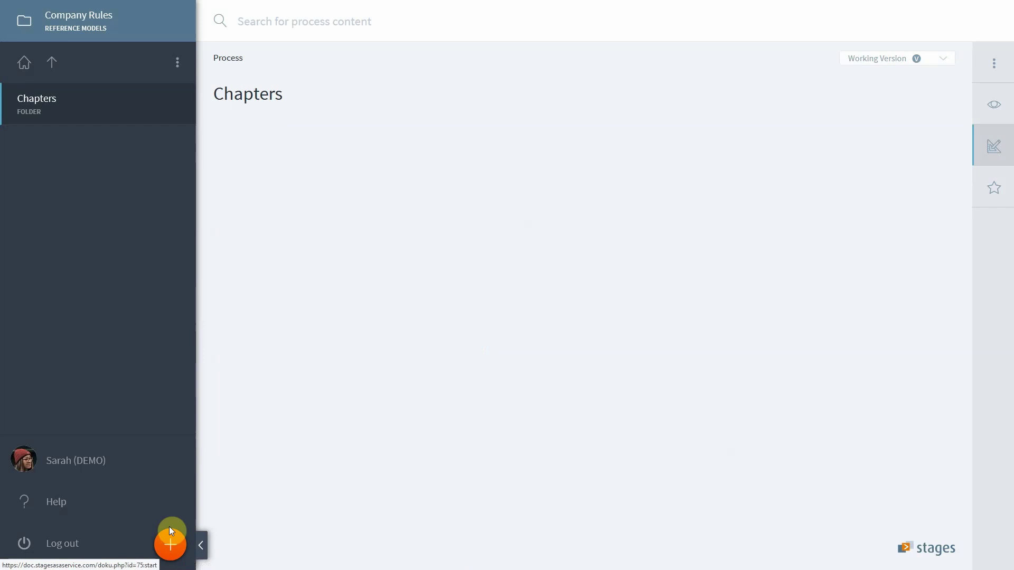
left_click(170, 545)
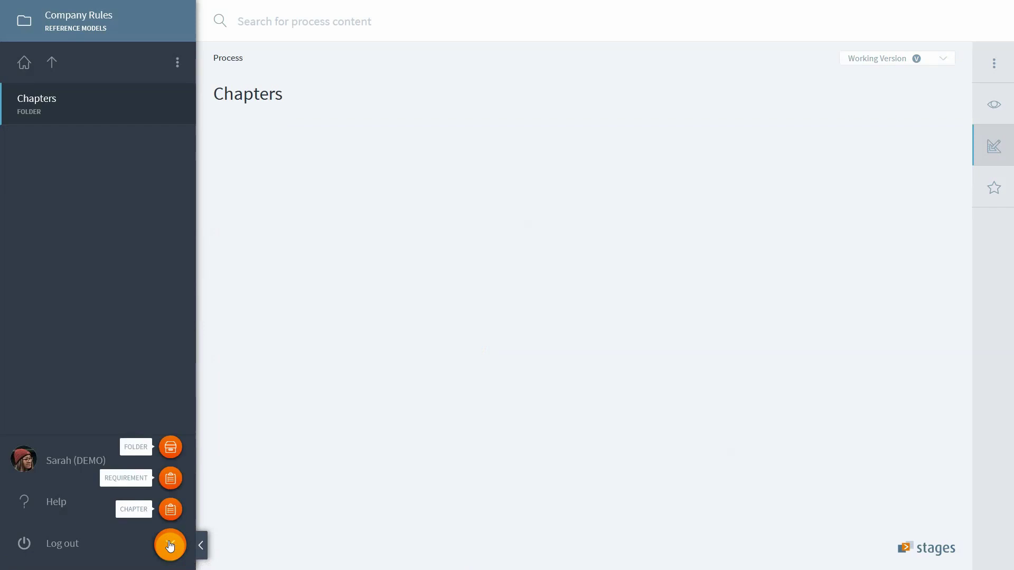
left_click(170, 510)
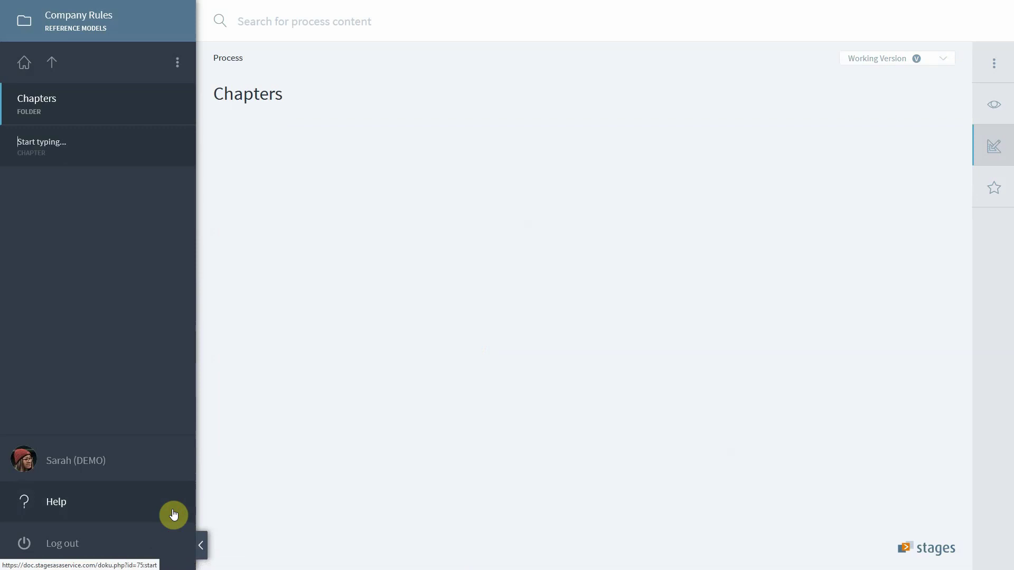
type("Rules")
key("Return")
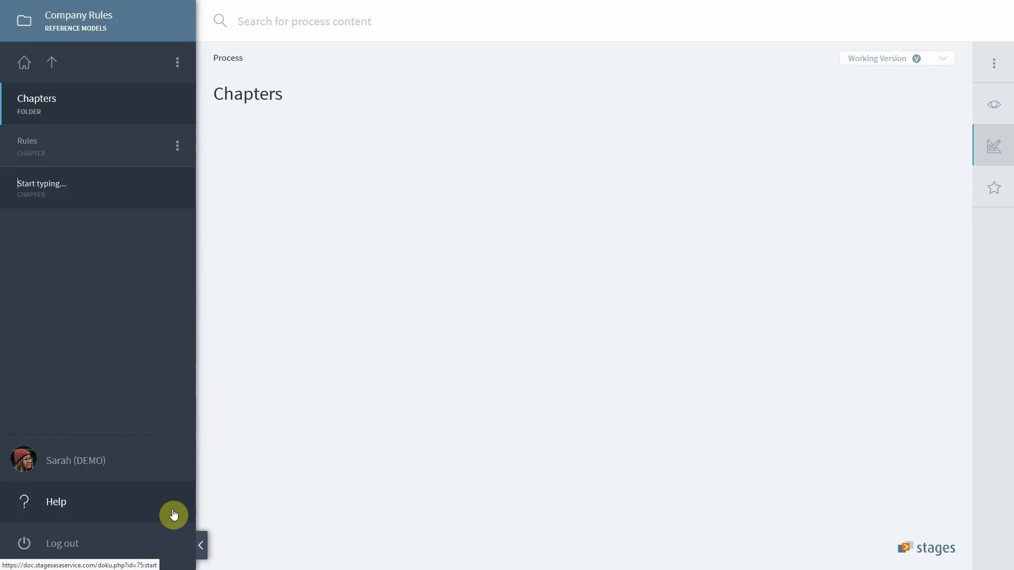
- Add a second chapter named Glossary to the Chapters folder
type("Glossr")
type("ay")
key("BackSpace")
key("BackSpace")
key("BackSpace")
type("ary")
key("Return")
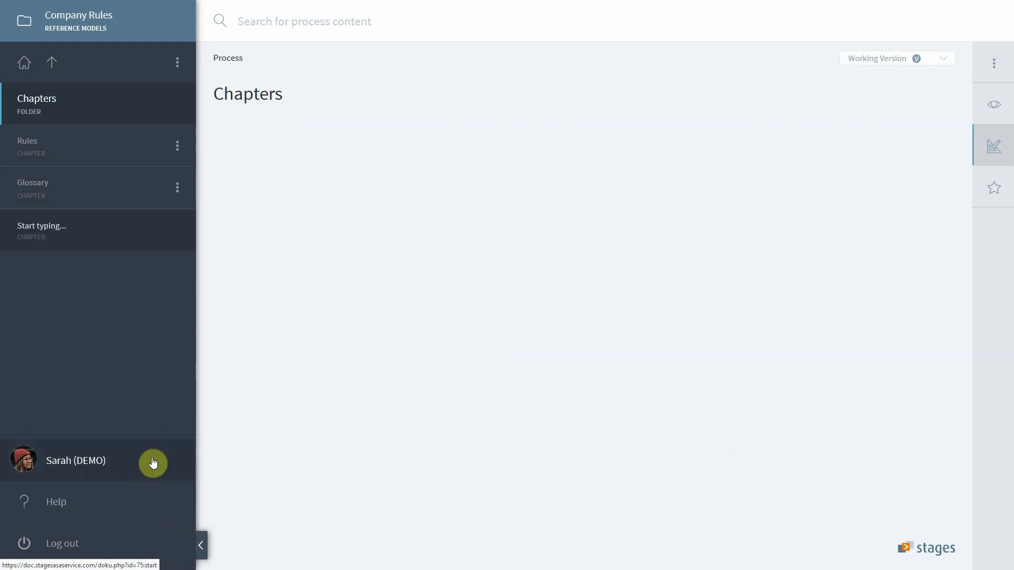
- Add two requirements named Rule One and Rule Two to the Rules chapter
left_click(75, 146)
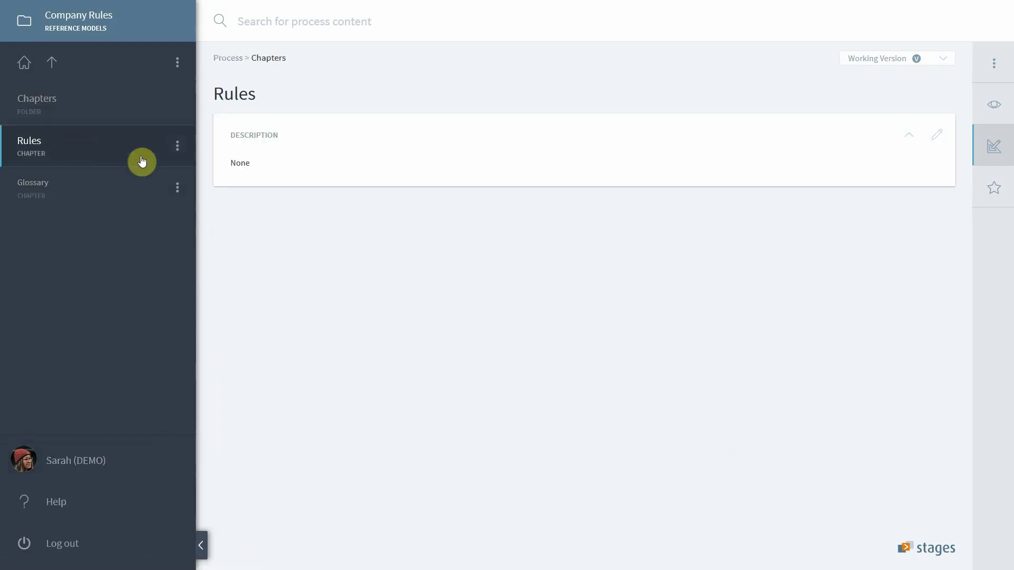
left_click(178, 146)
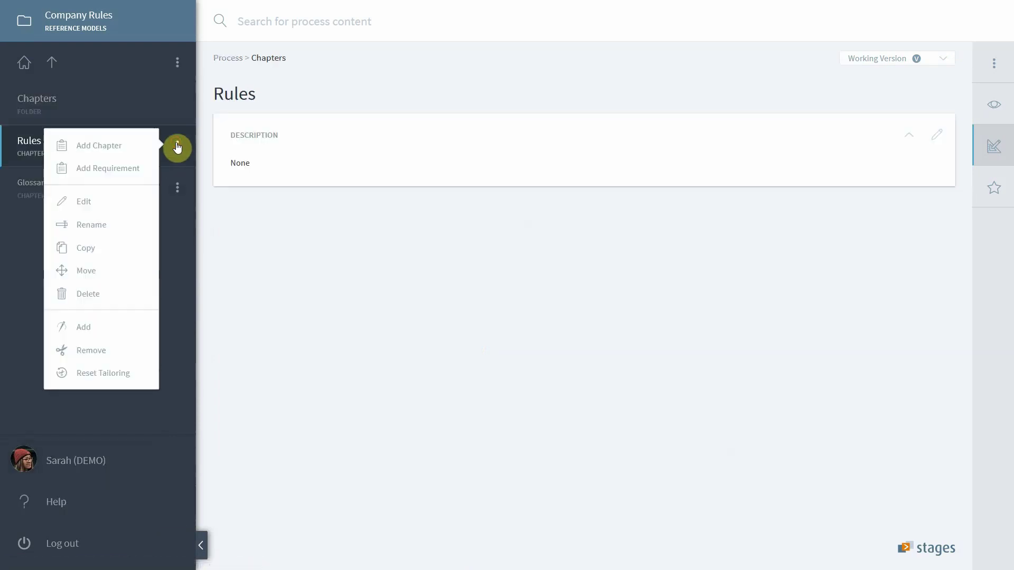
left_click(142, 169)
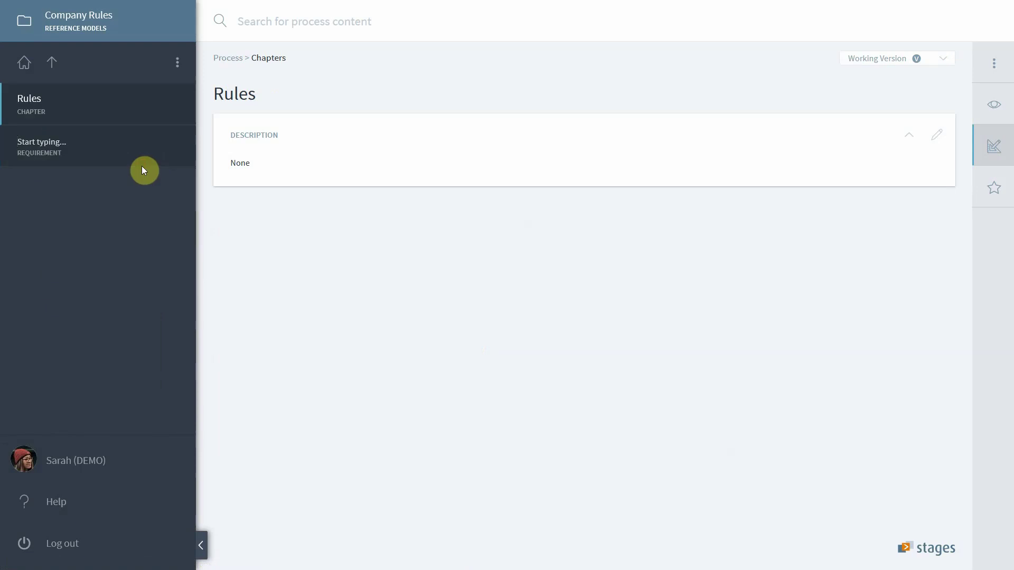
type("Rule One")
key("Return")
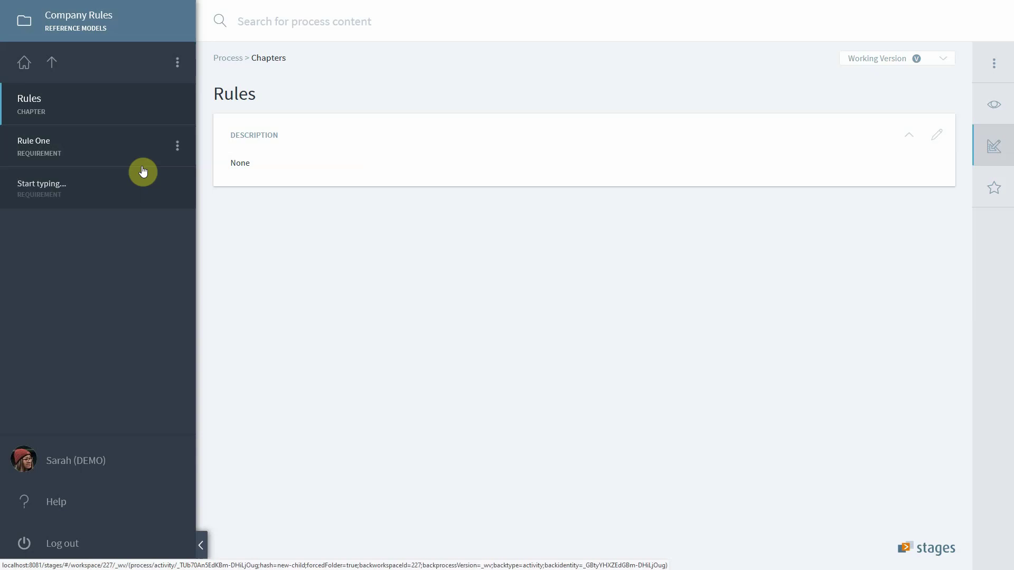
type("Rule Tw")
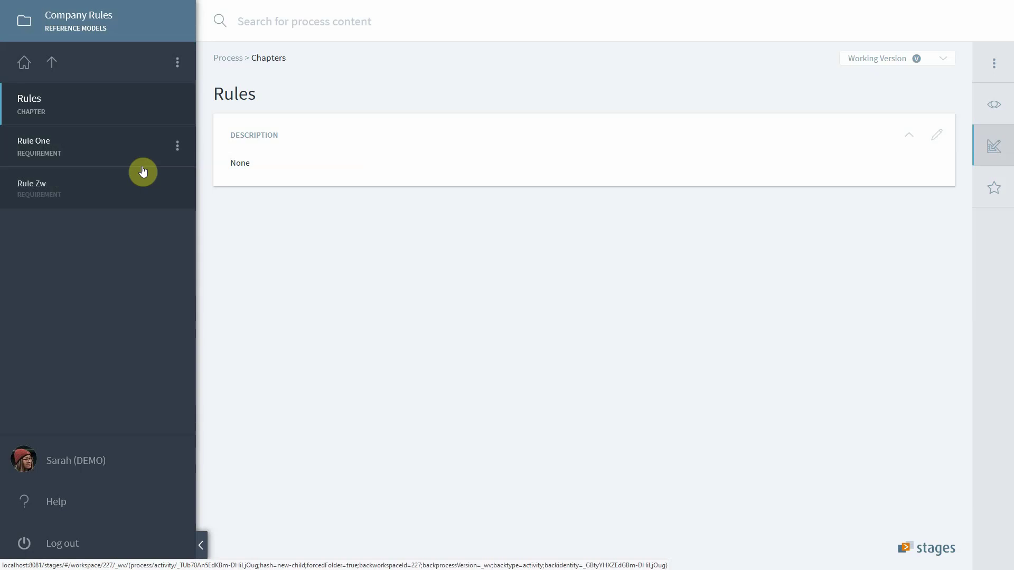
type("o")
key("Return")
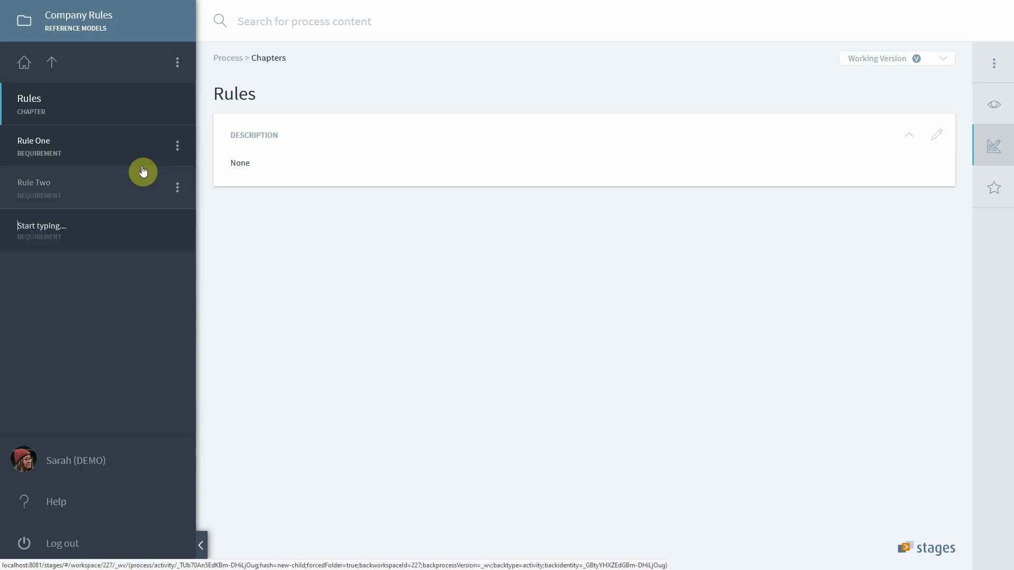
key("Escape")
- Enter "Don't be evil" as the description of the Rule One requirement and save it
left_click(122, 152)
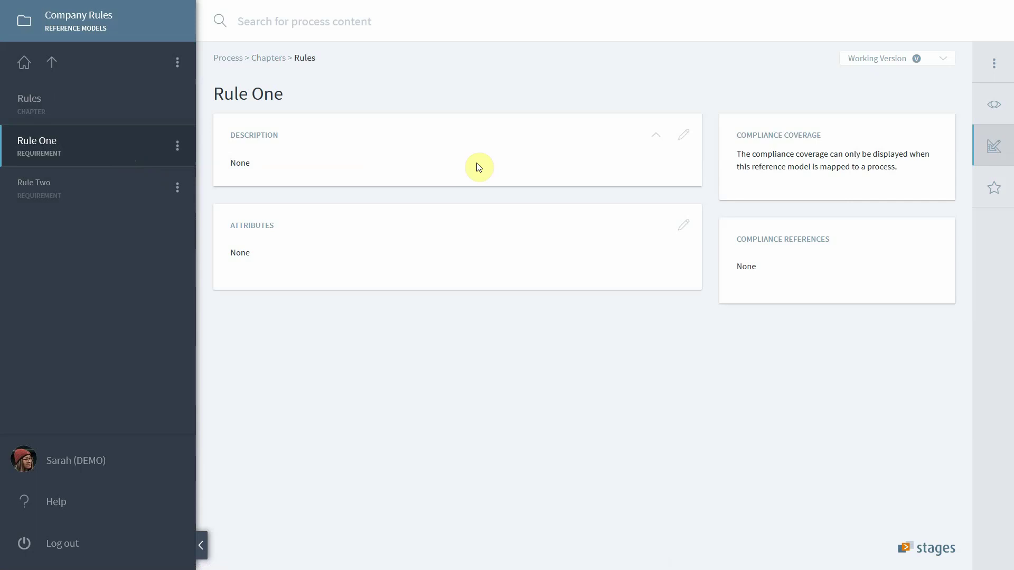
left_click(681, 136)
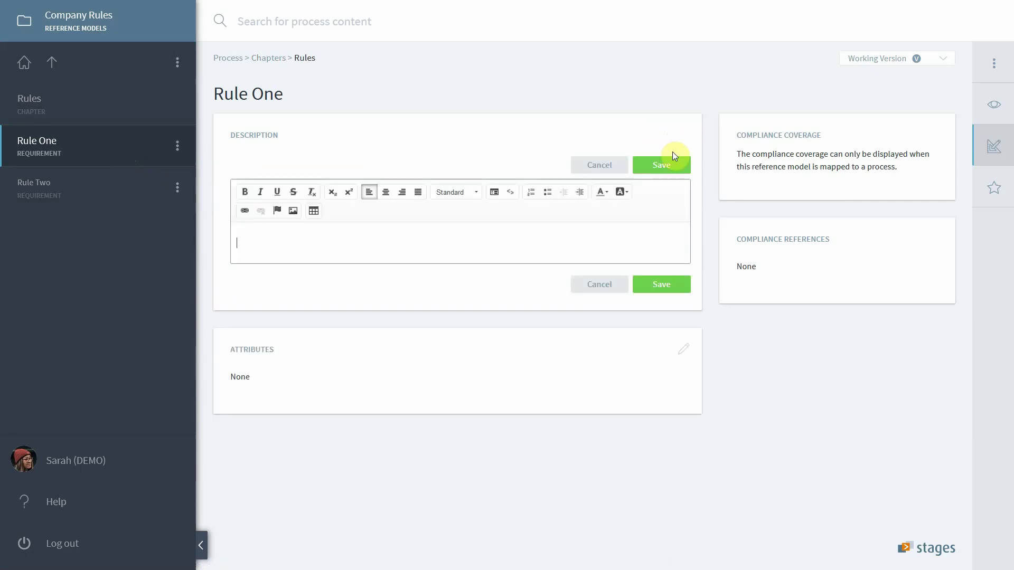
type("Don't be evil")
left_click(659, 168)
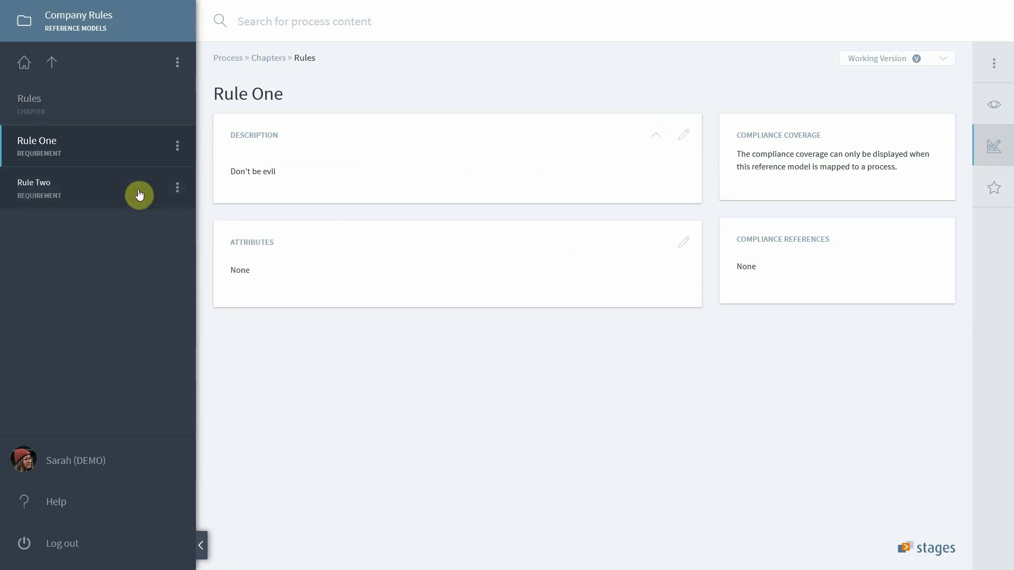
- Enter "Work smarter, not harder" as the description of the Rule Two requirement and save it
left_click(138, 195)
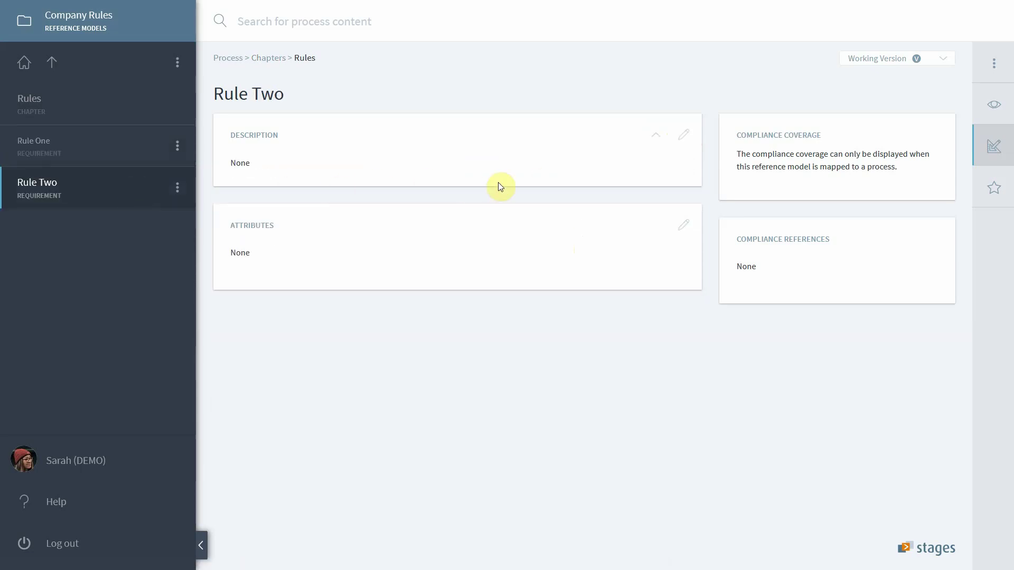
left_click(683, 135)
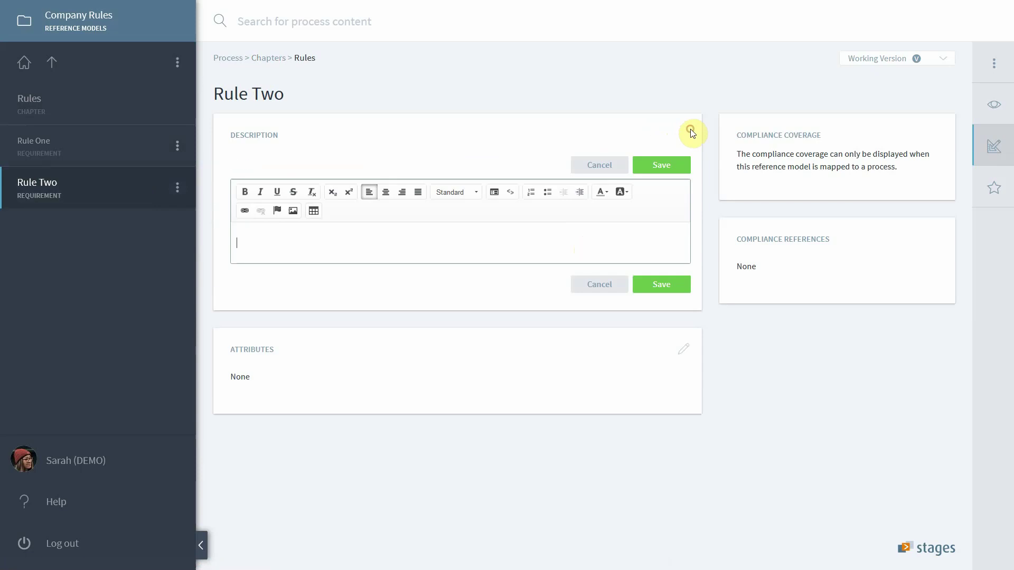
left_click(648, 235)
type("Works")
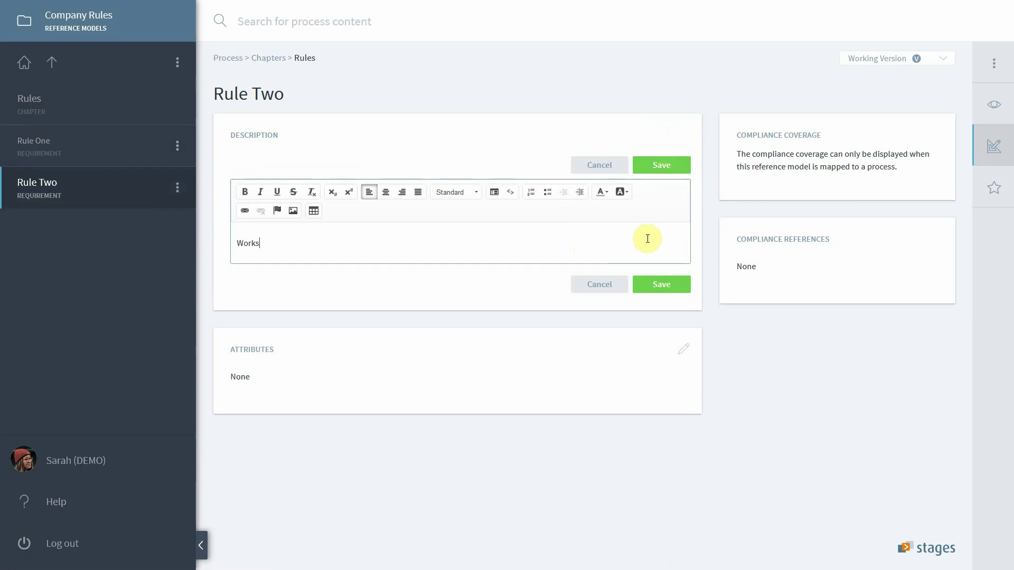
type("smarter, not harder")
left_click(654, 162)
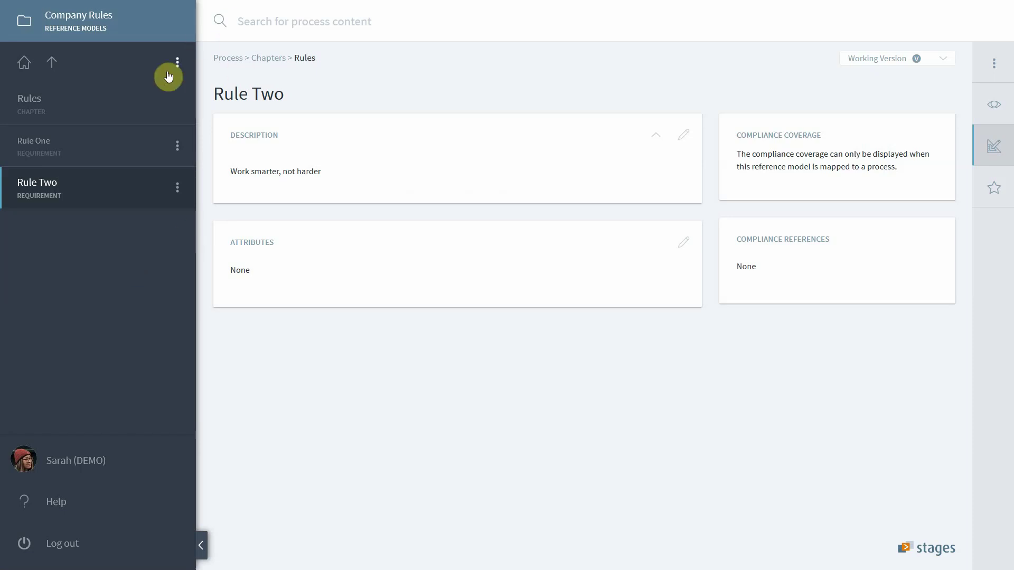
- Add a compliance scope named Default in the workspace's compliance management
left_click(27, 69)
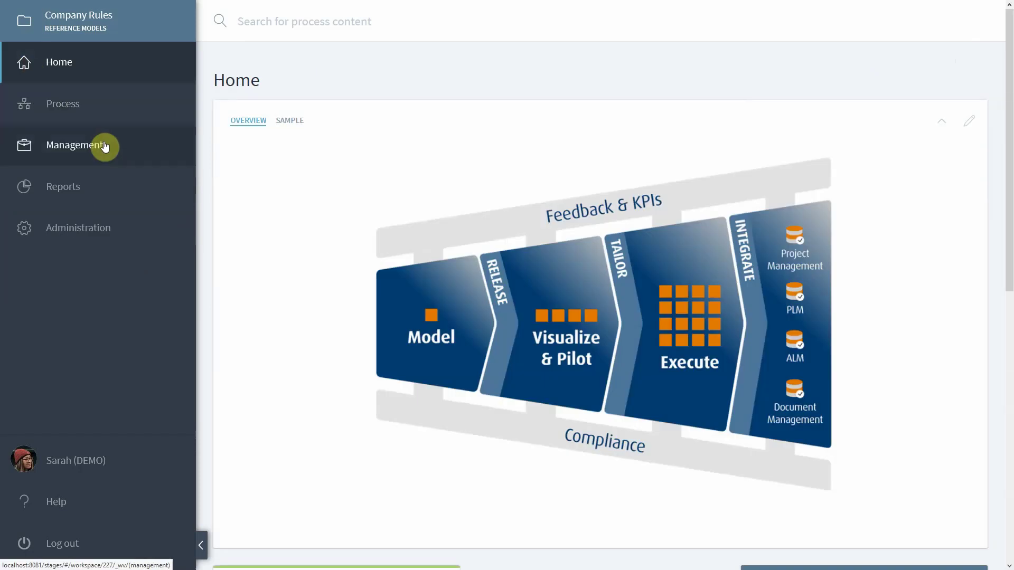
left_click(104, 147)
left_click(104, 145)
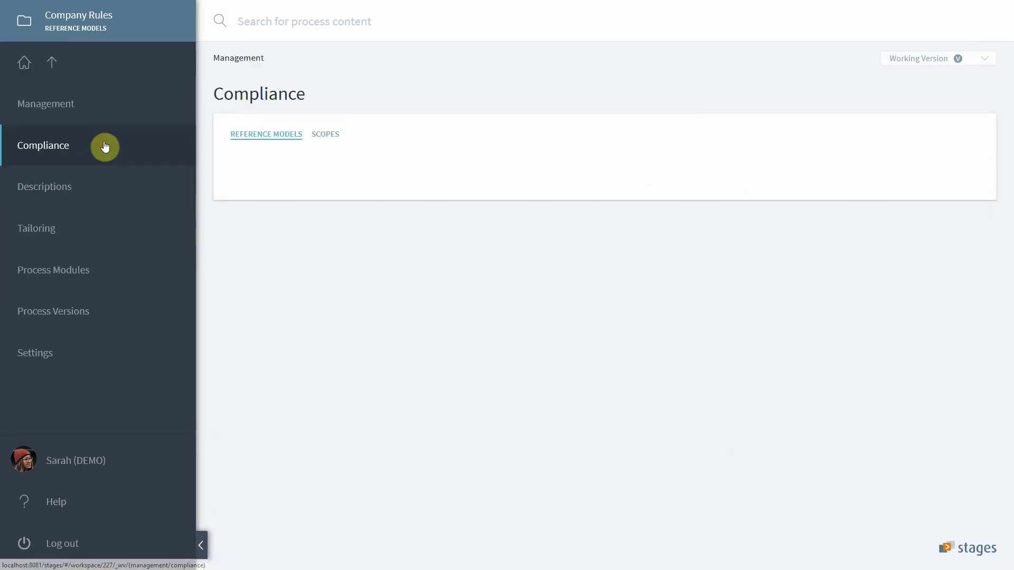
left_click(325, 136)
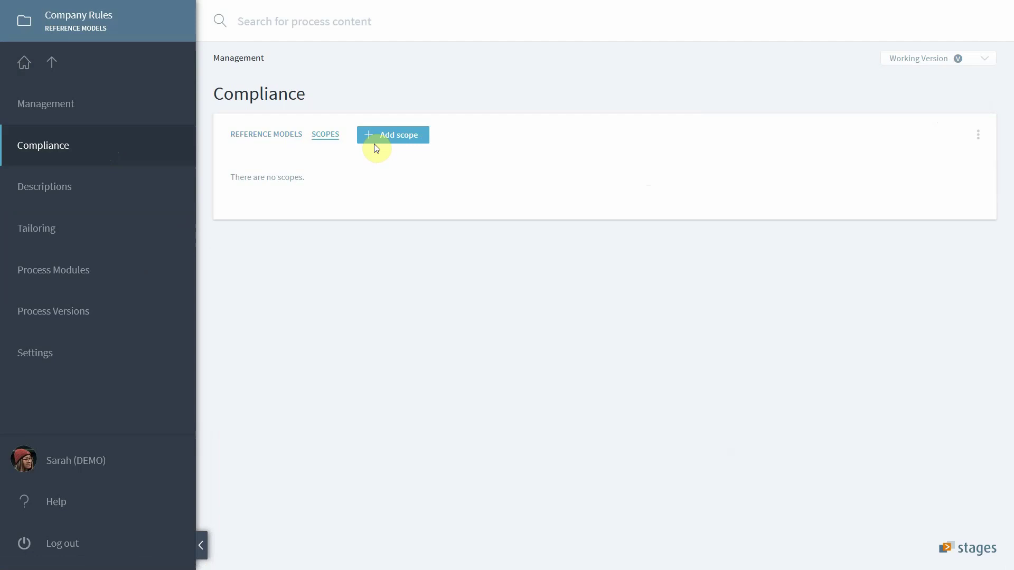
left_click(388, 137)
type("Def")
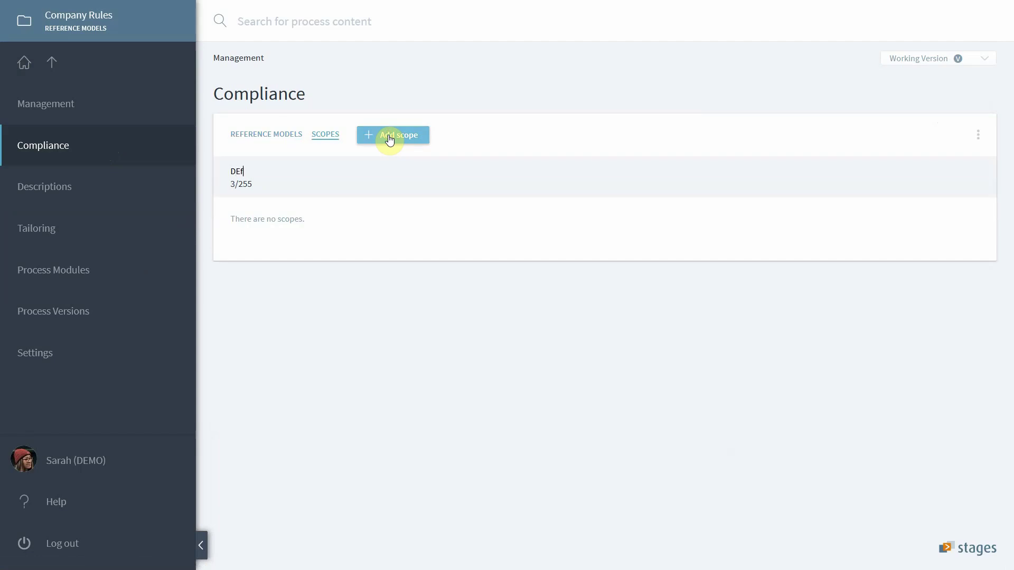
type("ault")
key("Return")
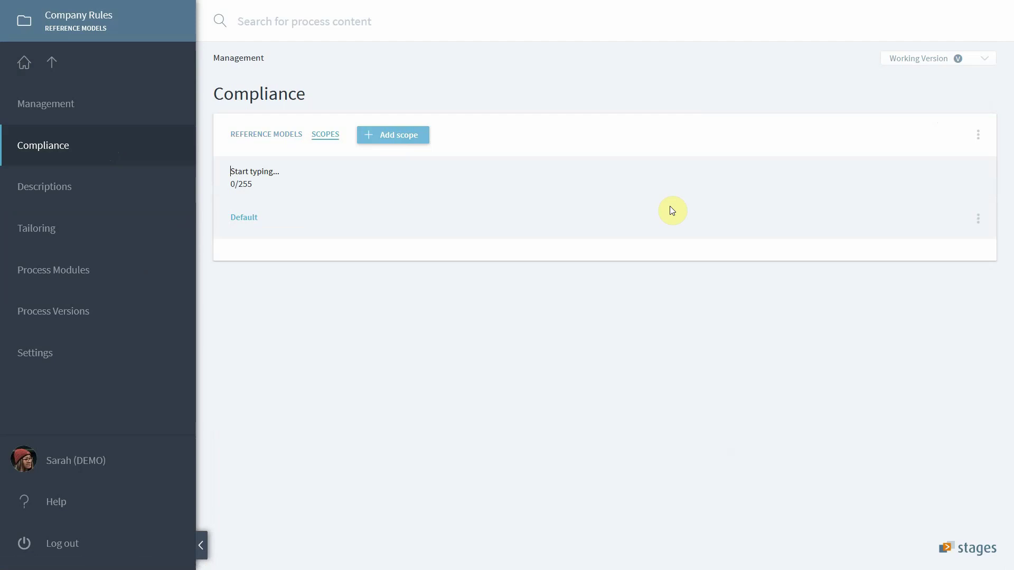
- Assign the Rule One and Rule Two requirements from the Rules chapter to the Default scope
left_click(246, 218)
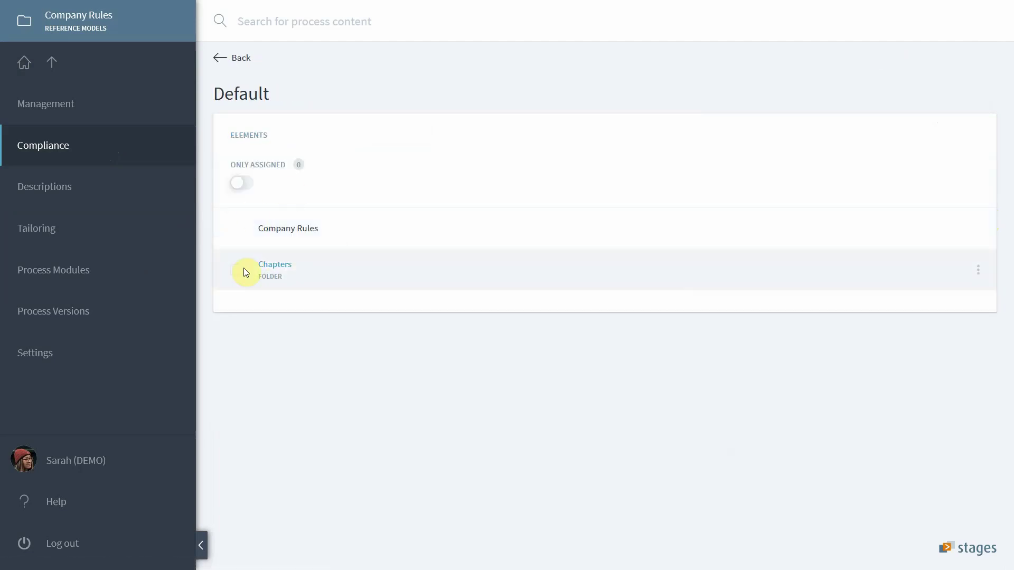
left_click(284, 269)
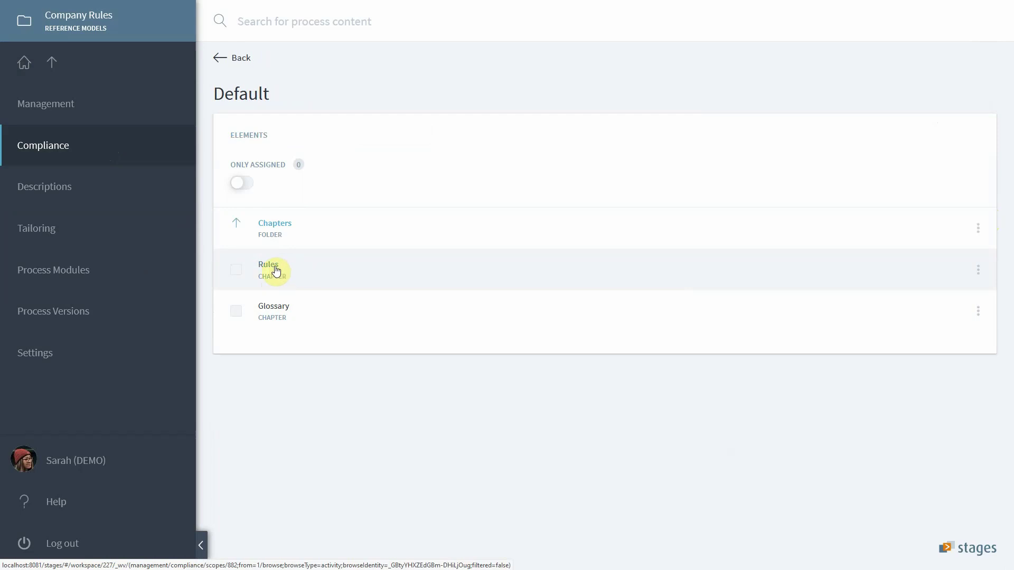
left_click(271, 268)
left_click(236, 277)
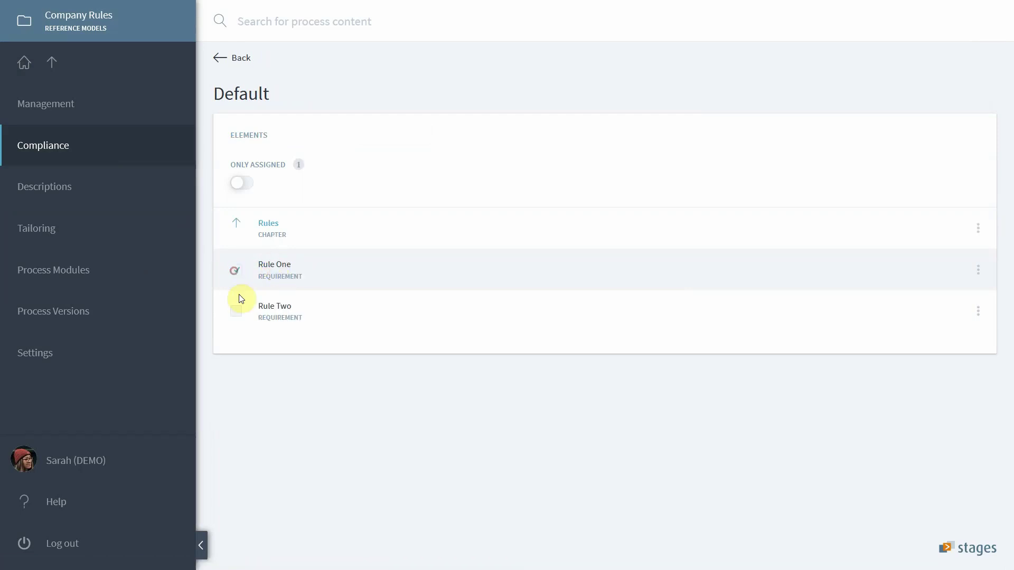
left_click(236, 311)
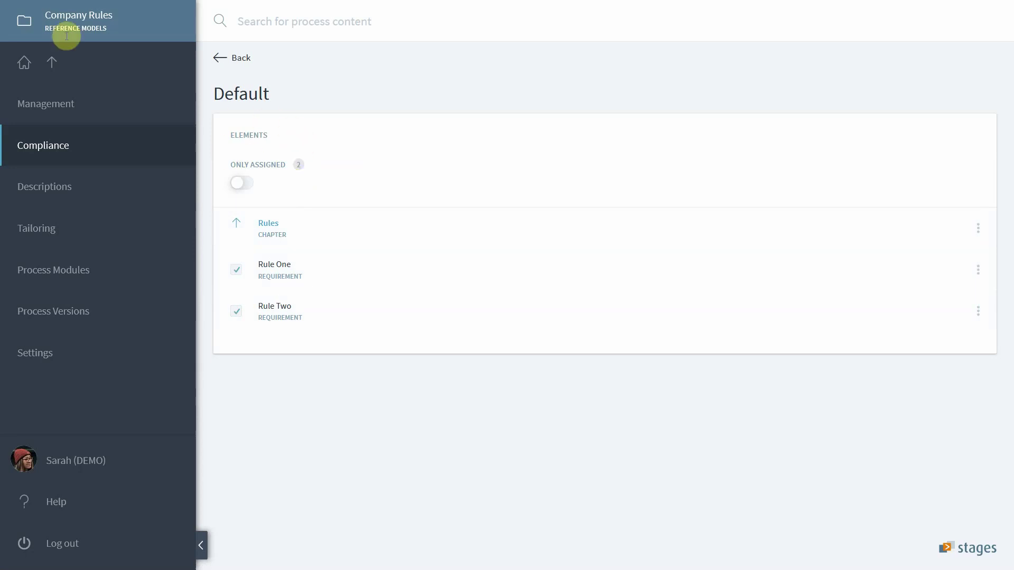
- Go to the Software Engineering workspace through Standard Processes and Systems Engineering, and switch its process to the Working Version
left_click(24, 68)
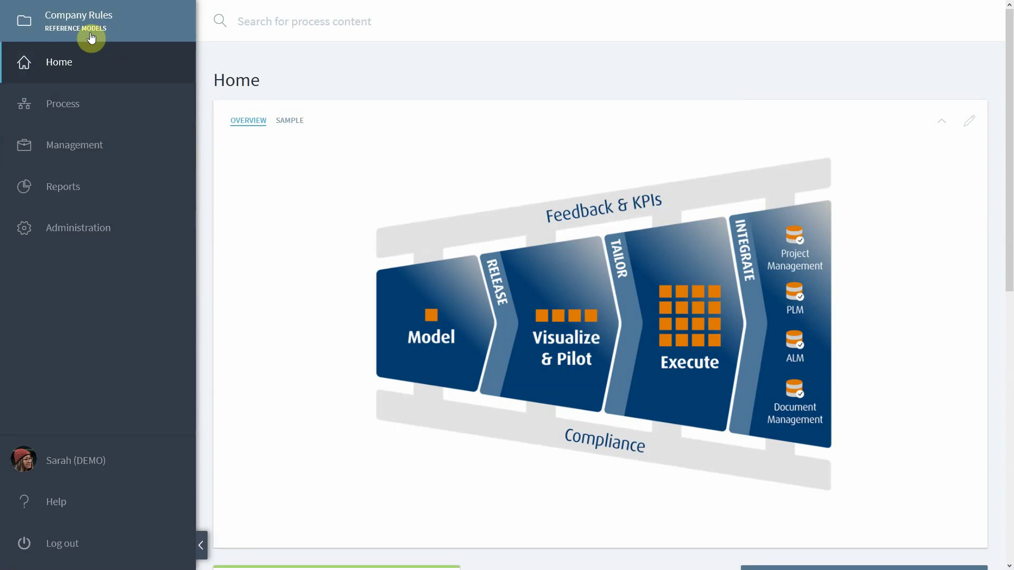
left_click(583, 328)
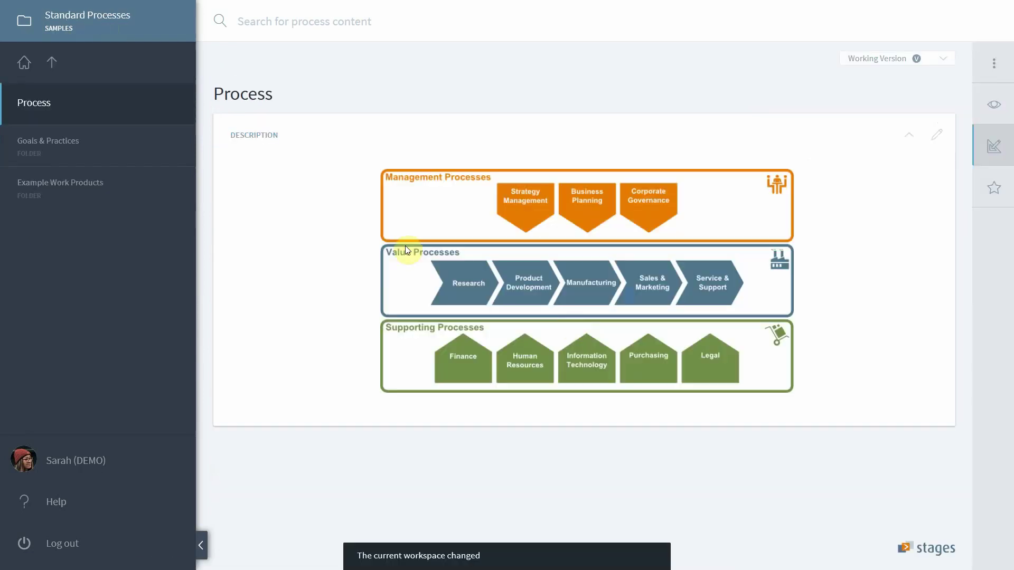
left_click(518, 287)
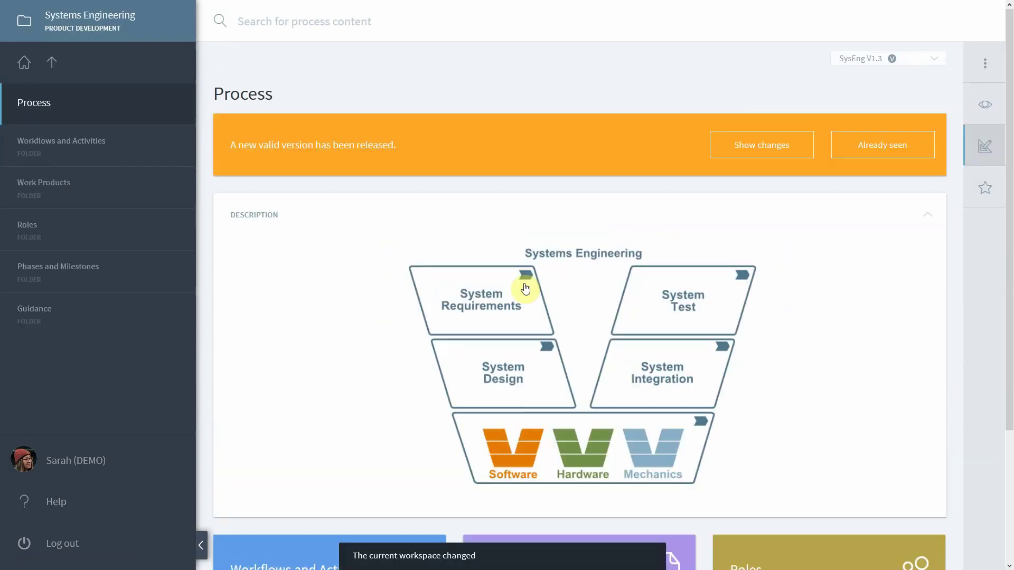
left_click(496, 437)
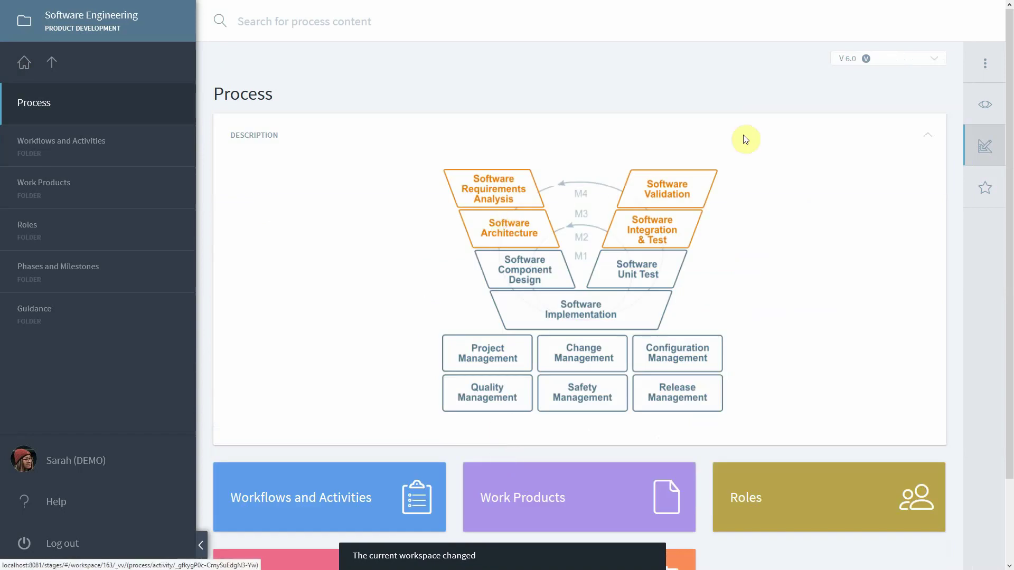
left_click(909, 59)
left_click(892, 77)
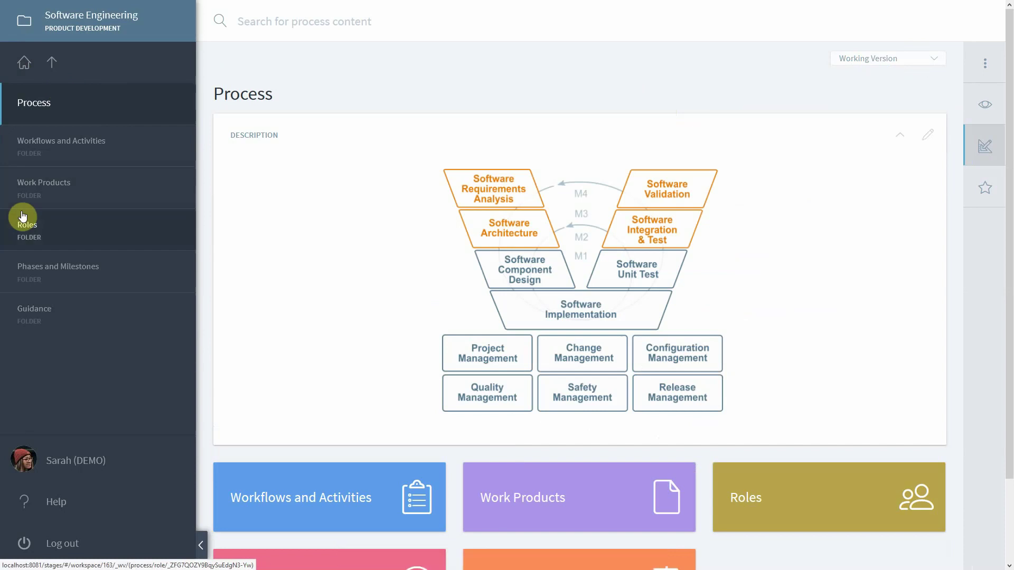
- Add the Default scope of the Company Rules reference model to the Software Engineering workspace's compliance management
left_click(24, 62)
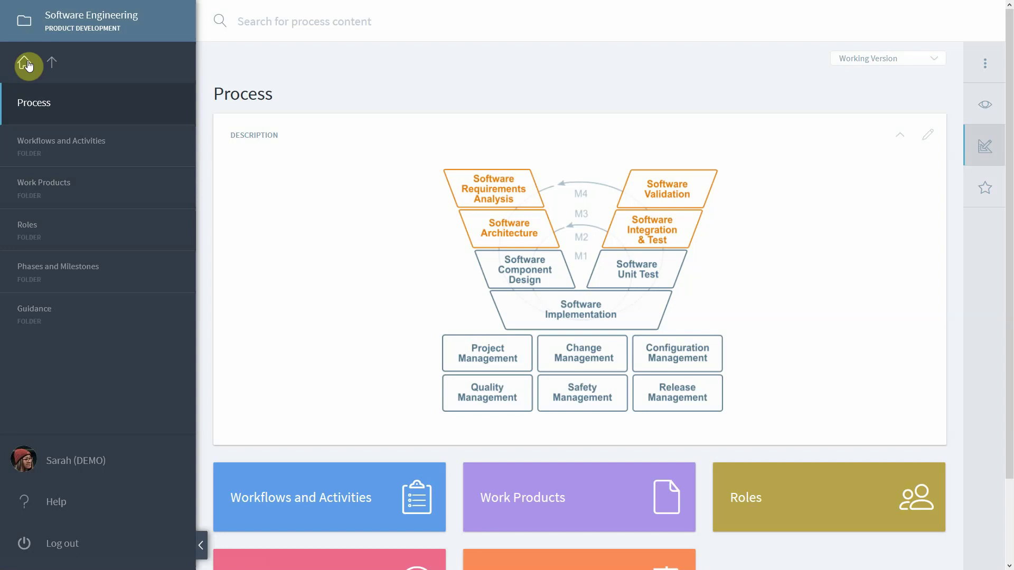
left_click(86, 142)
left_click(88, 148)
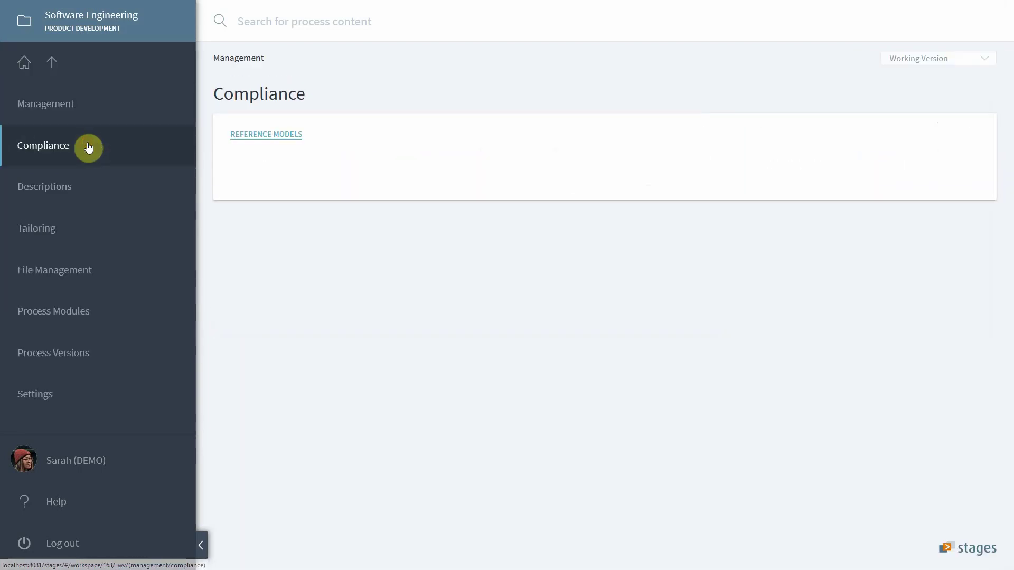
left_click(389, 138)
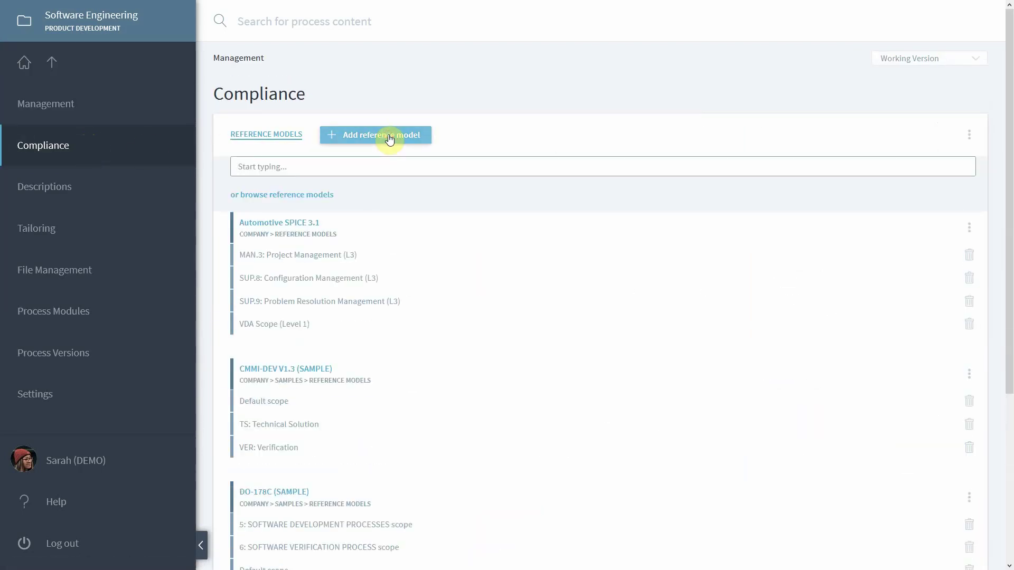
type("Comp")
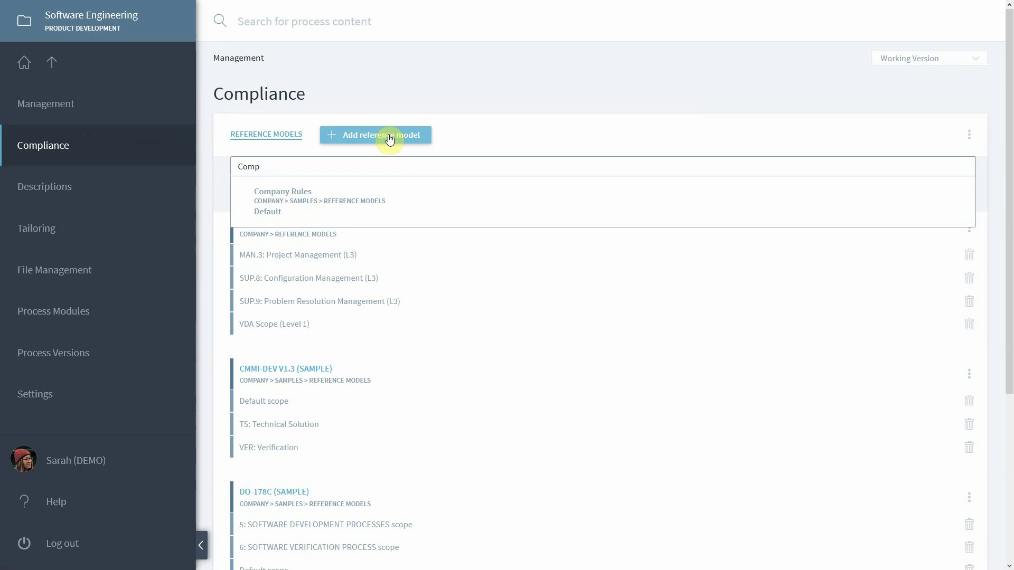
left_click(283, 209)
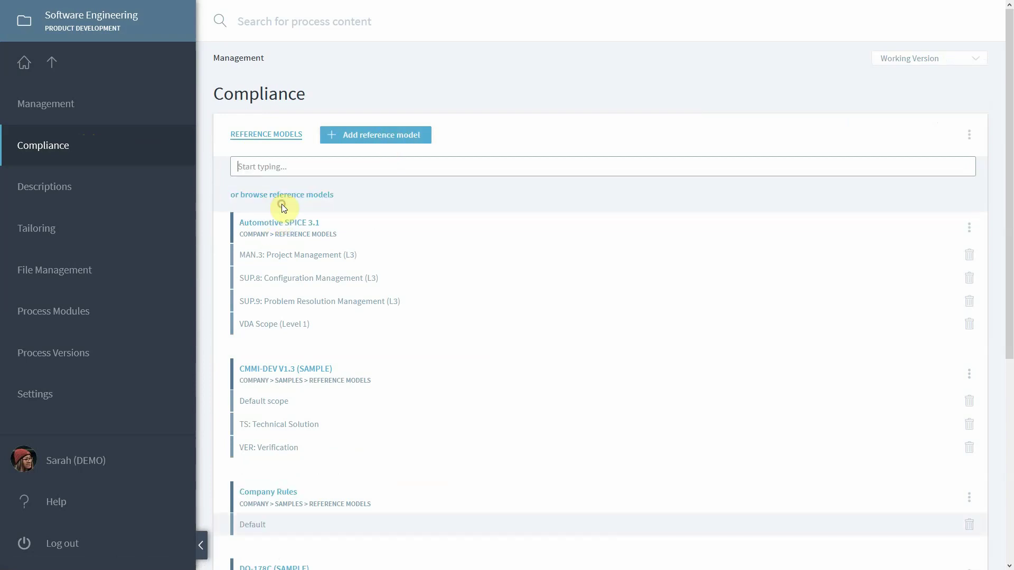
- Open the Company Rules reference model from the workspace's compliance list and go to Rule One in its Rules chapter
scroll(294, 208, "down", 1)
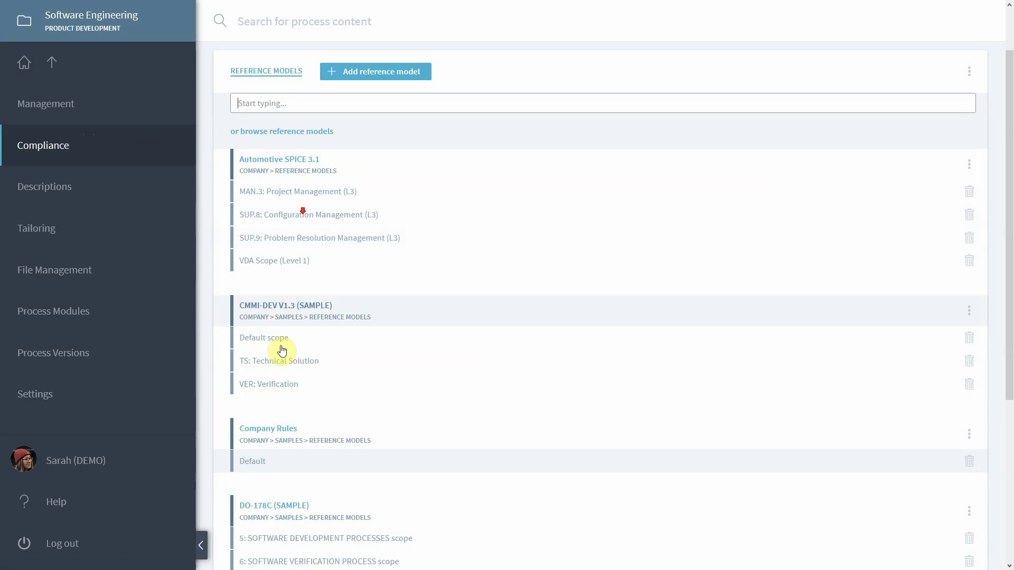
left_click(271, 436)
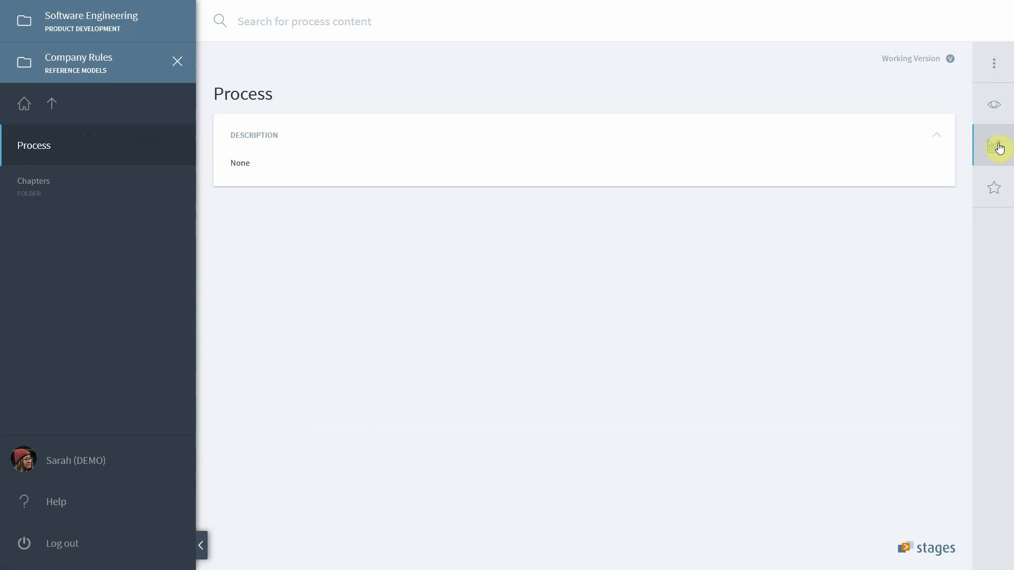
left_click(153, 204)
left_click(152, 203)
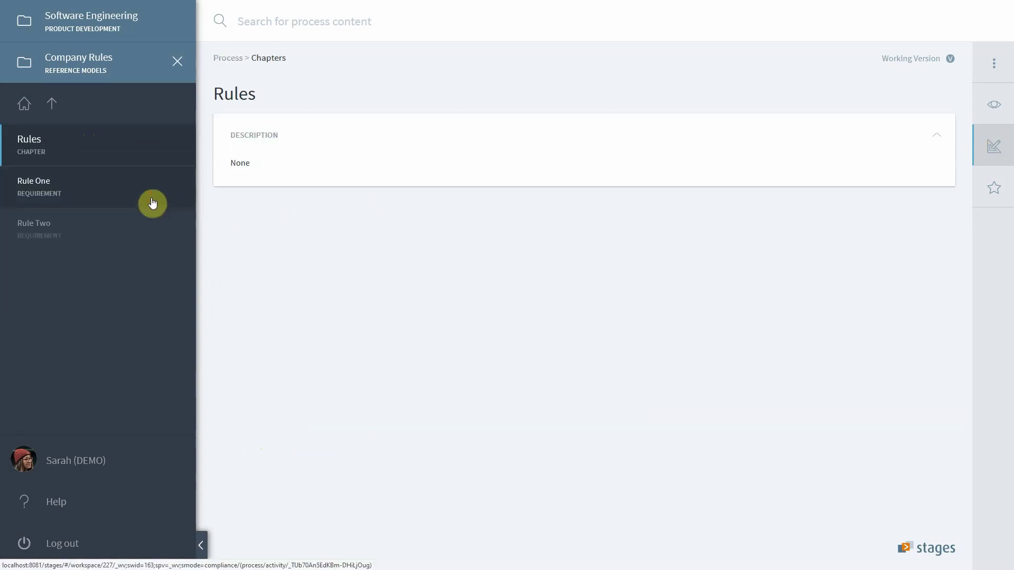
left_click(152, 201)
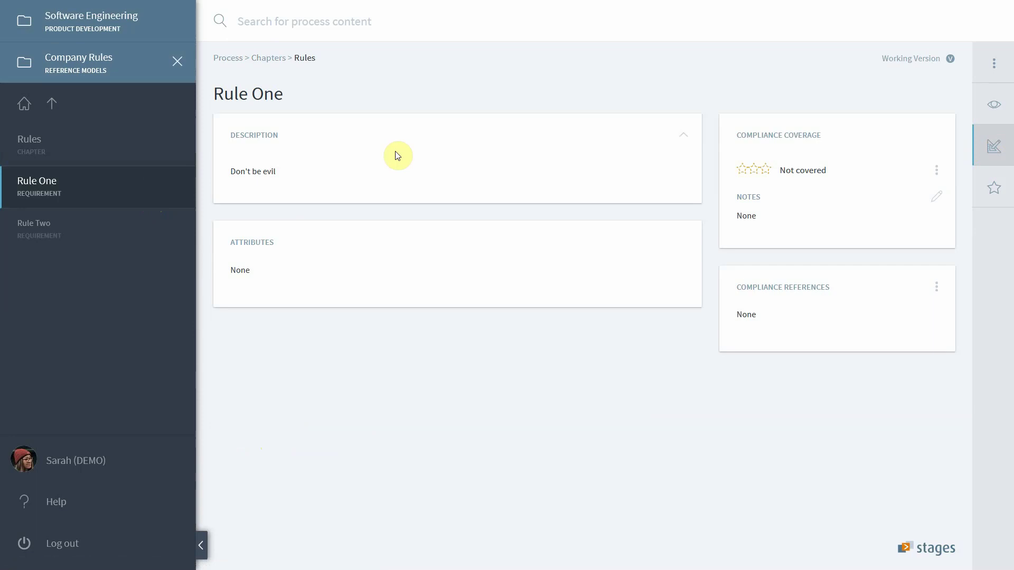
- Add the Software Project Plan work product as a compliance reference of Rule Two and rate the rule's compliance coverage Fair
left_click(93, 223)
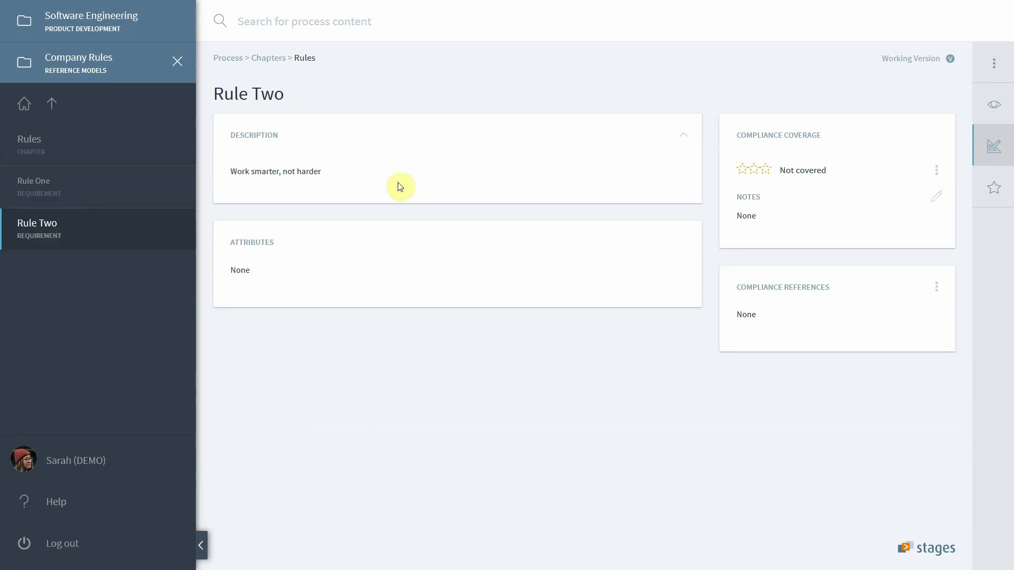
left_click(936, 287)
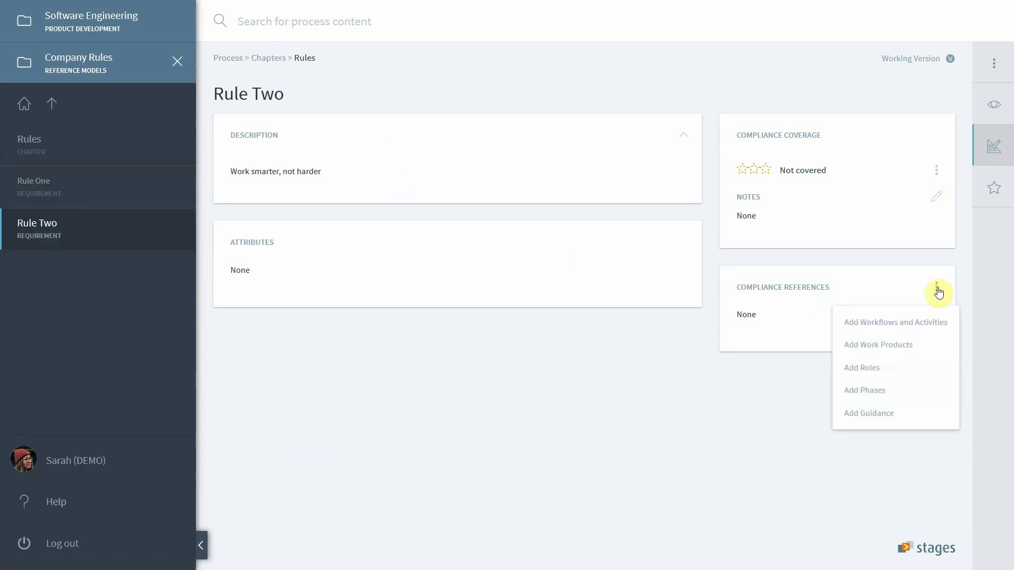
left_click(908, 346)
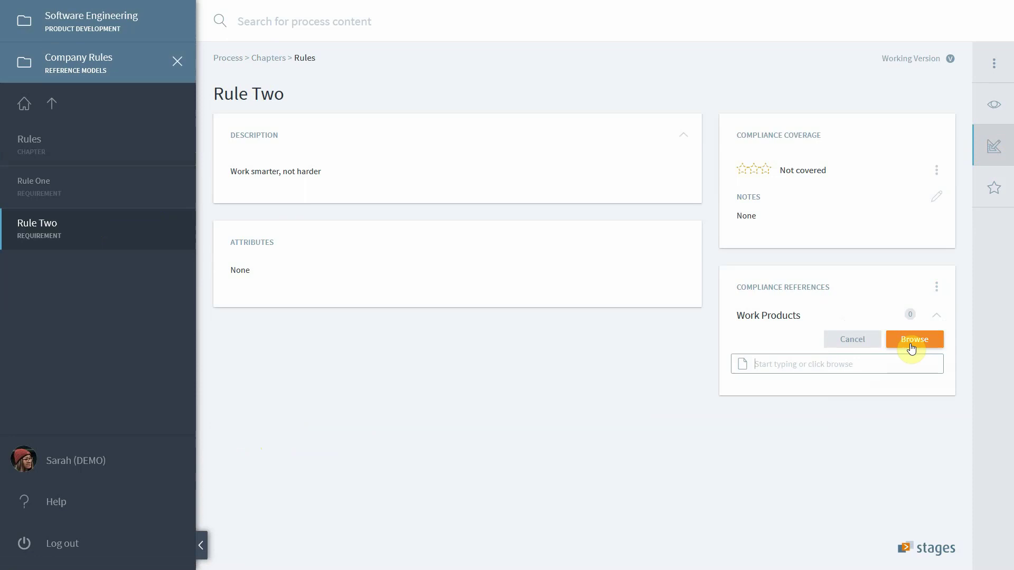
type("Soft")
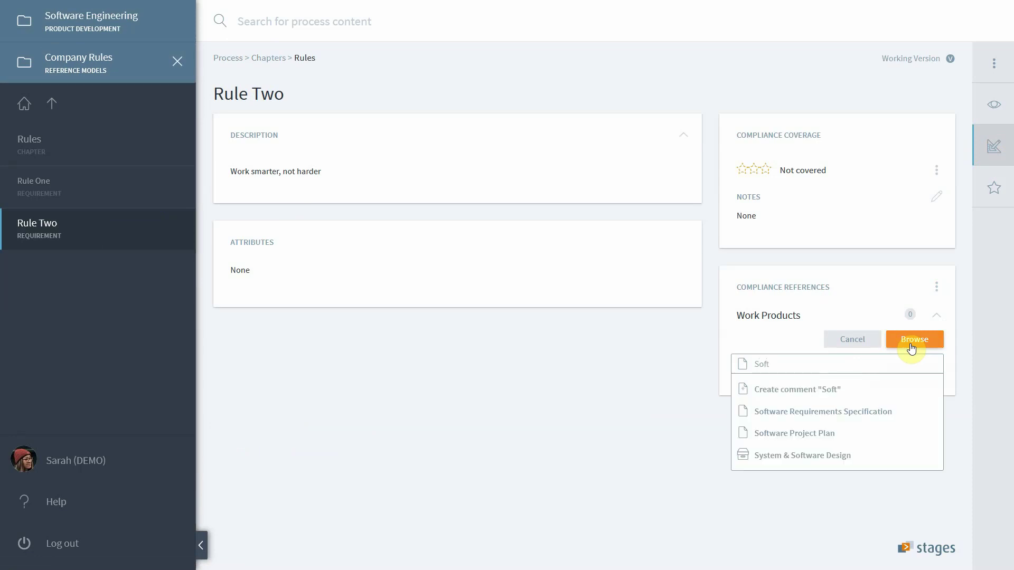
left_click(824, 434)
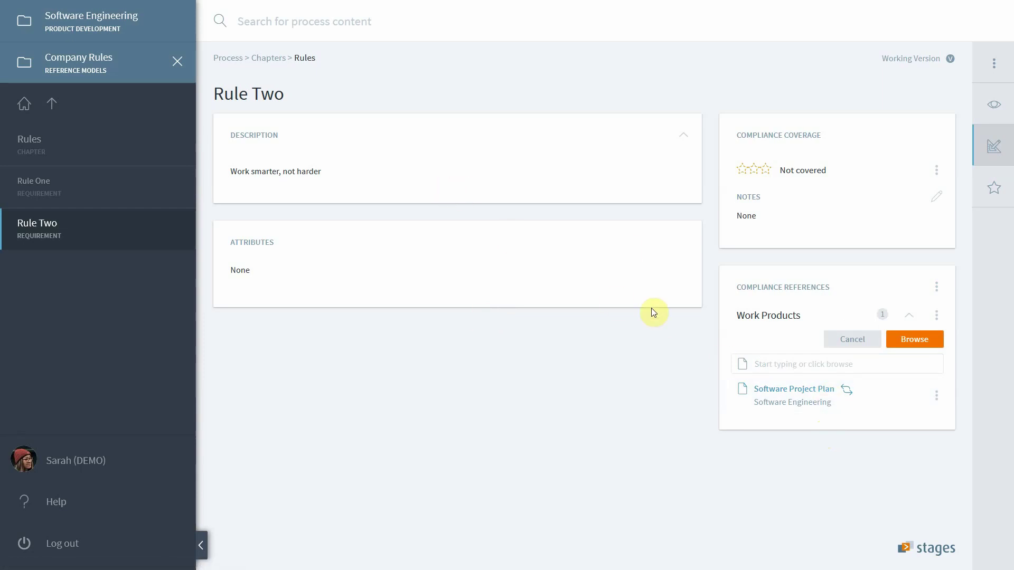
left_click(936, 170)
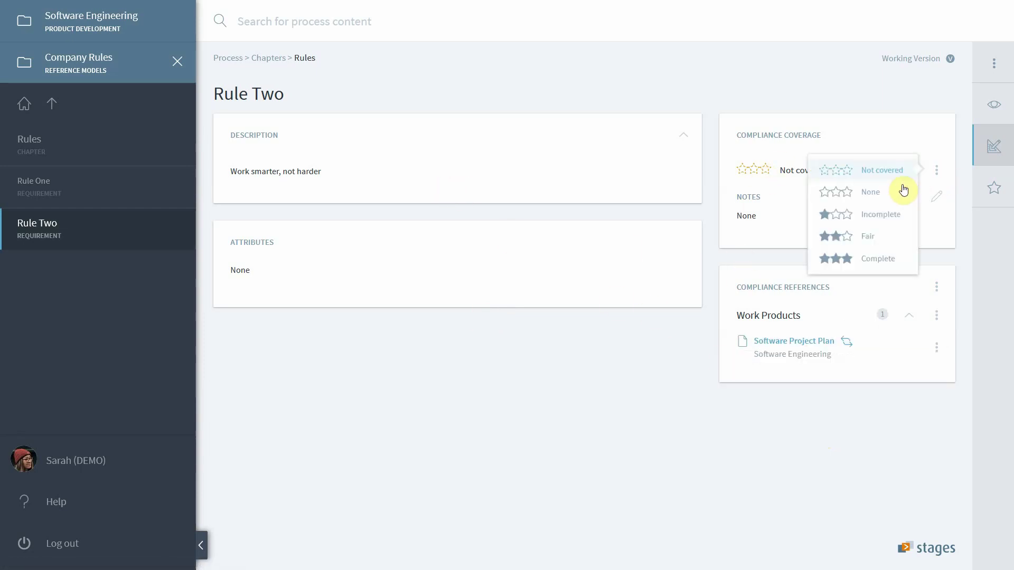
left_click(871, 235)
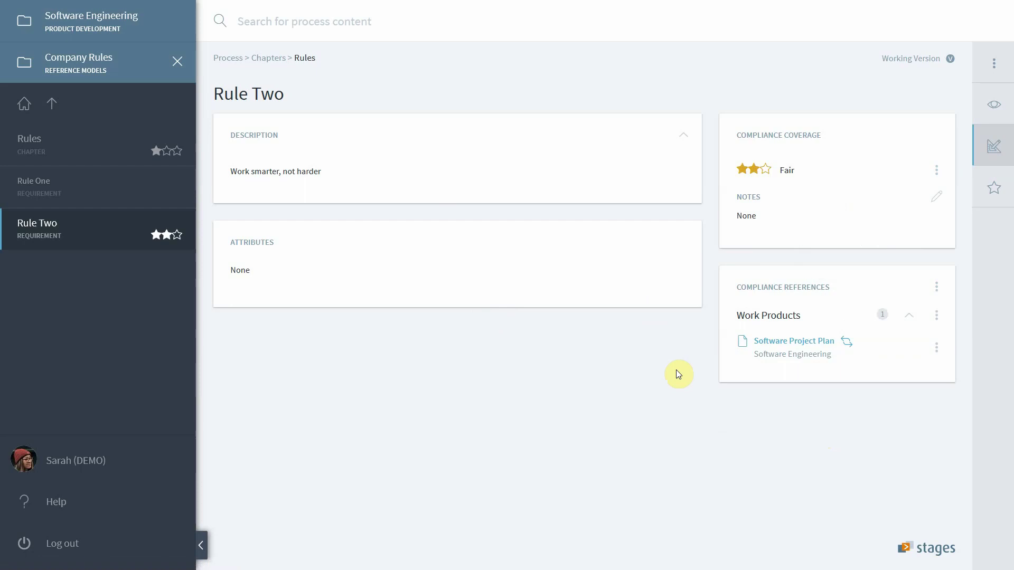
- Open the Software Project Plan work product and examine its compliance links to the Company Rules reference model
left_click(798, 348)
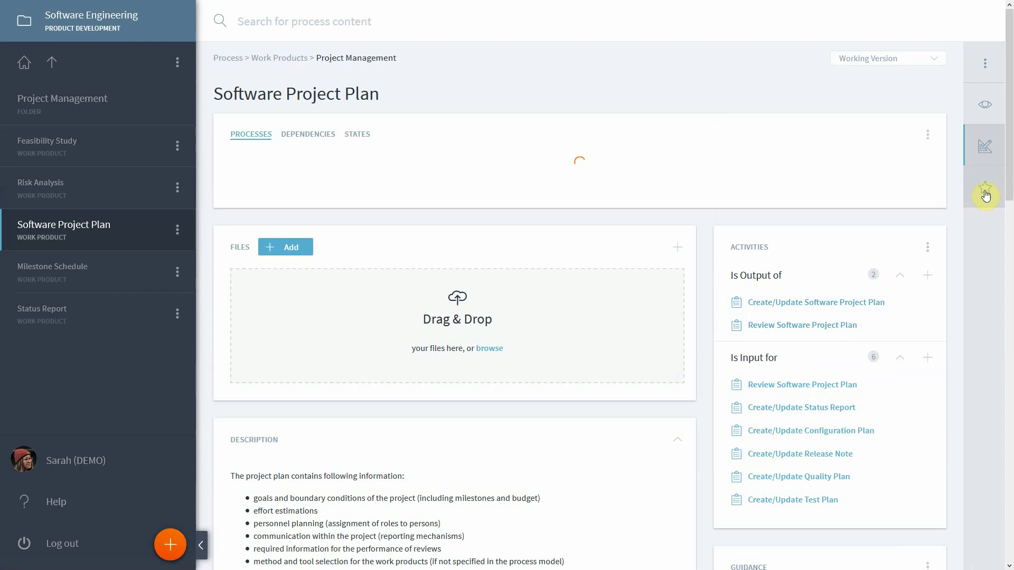
left_click(985, 196)
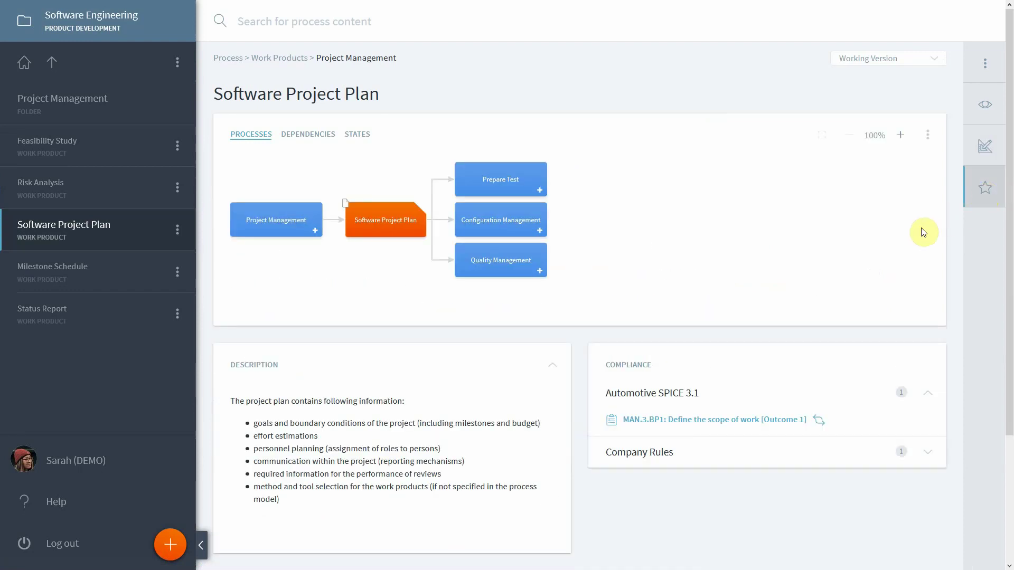
scroll(863, 258, "down", 1)
left_click(645, 389)
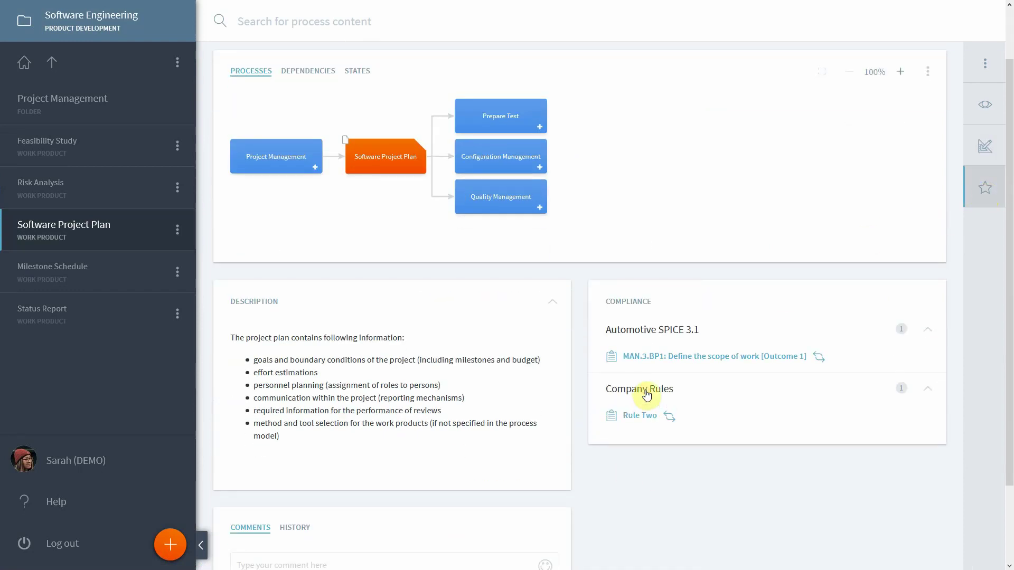